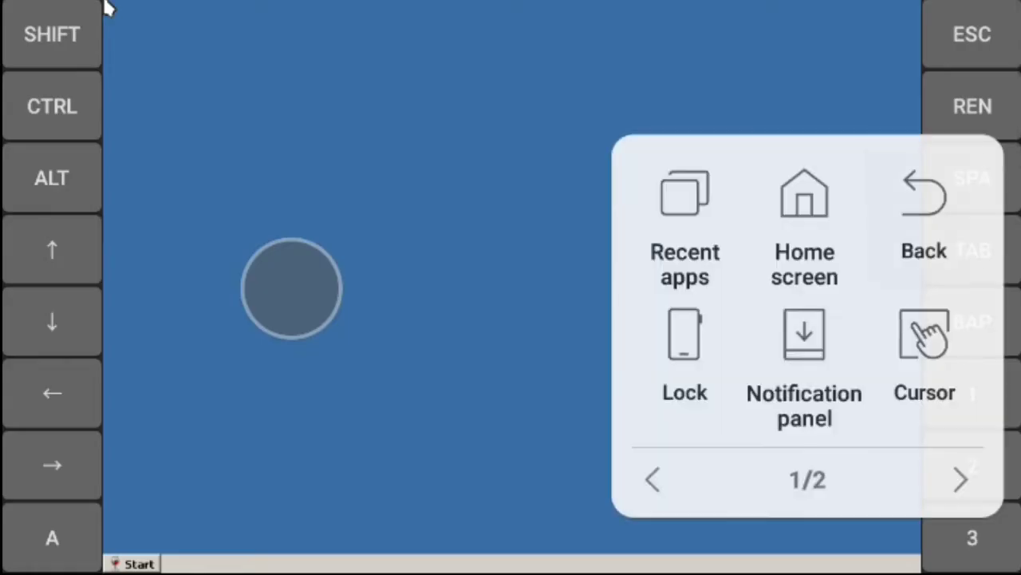
Step: Launch the FXDrawTools.exe installer from drive D: and minimize the file manager window
click(921, 312)
click(839, 189)
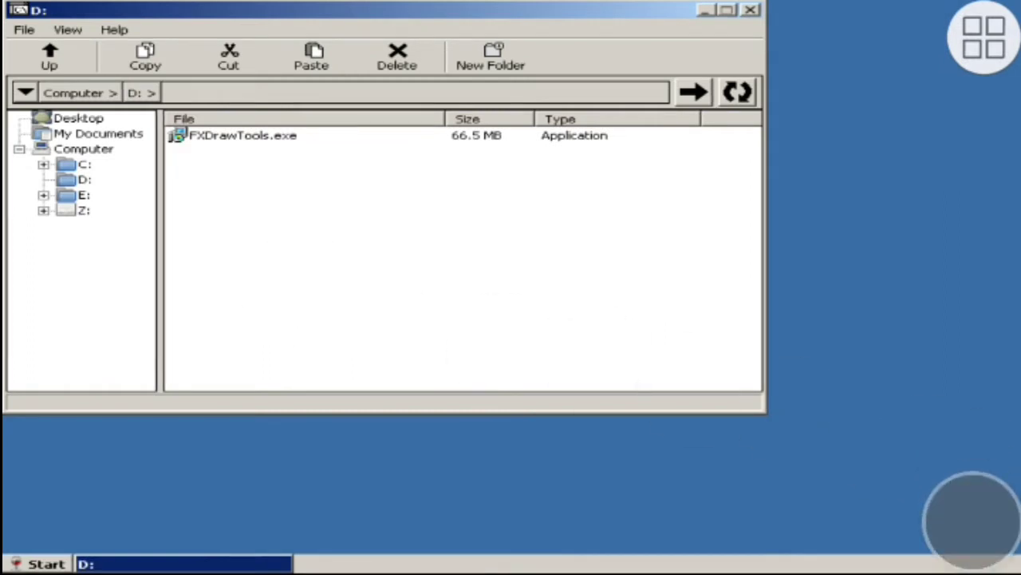
right_click(248, 142)
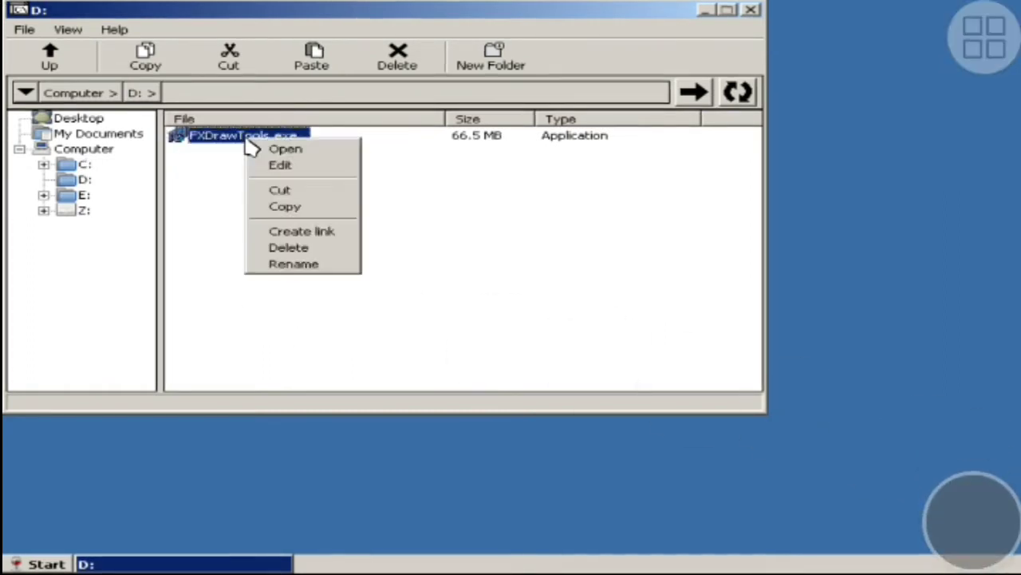
click(285, 150)
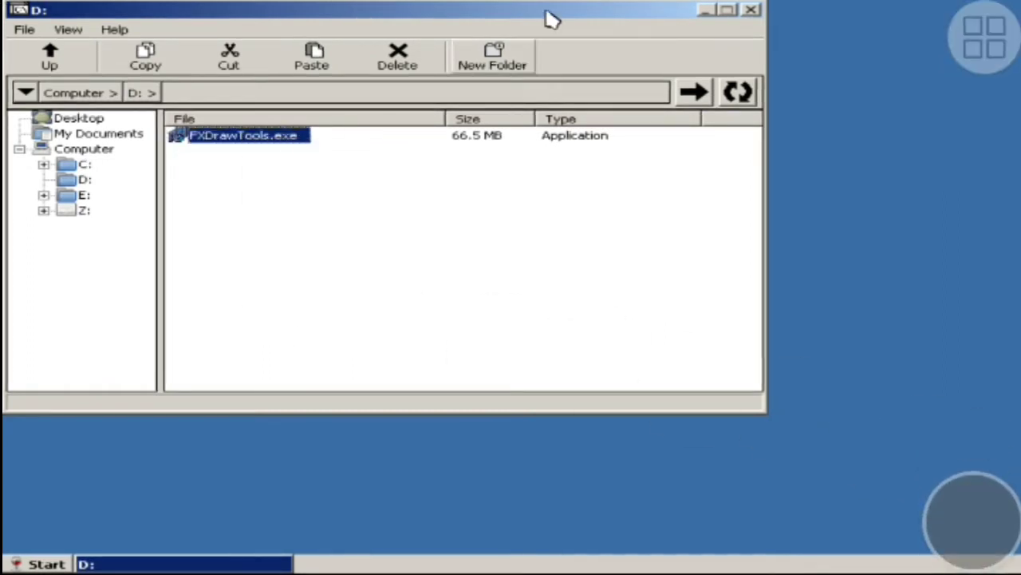
click(707, 10)
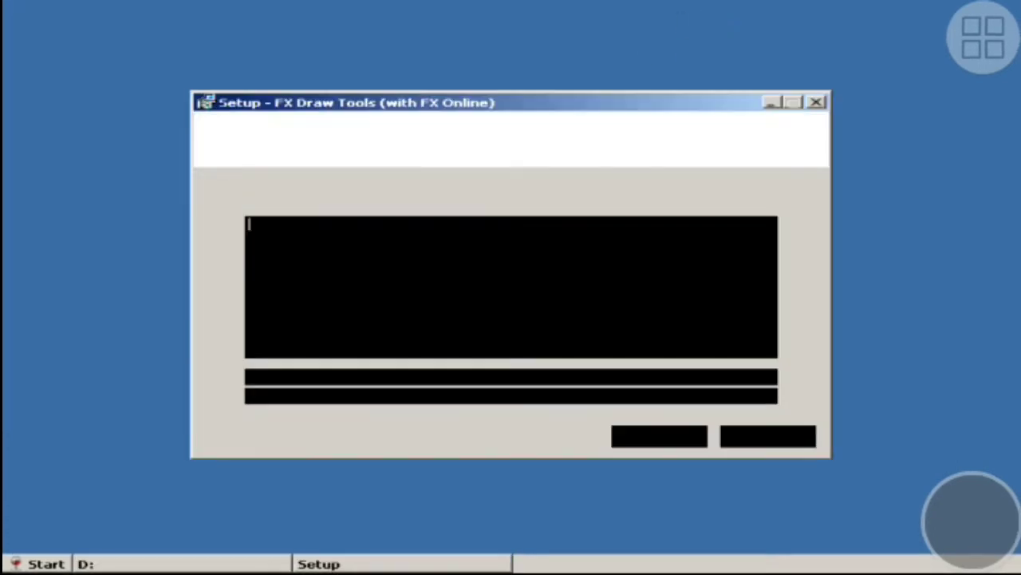
Step: Accept the license agreement and continue through setup, keeping the default install location and the Efofex Software Start Menu folder
click(323, 377)
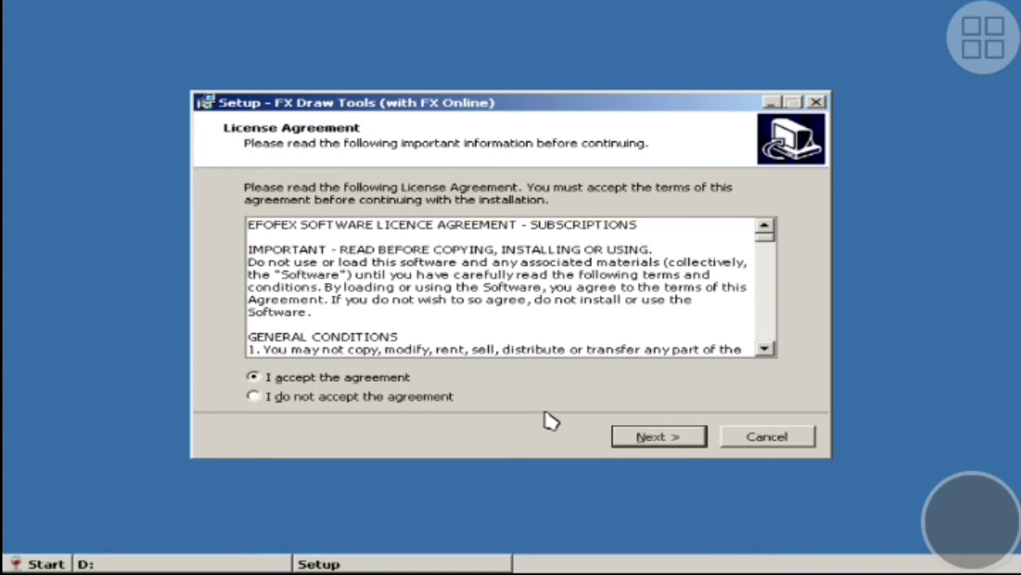
click(649, 439)
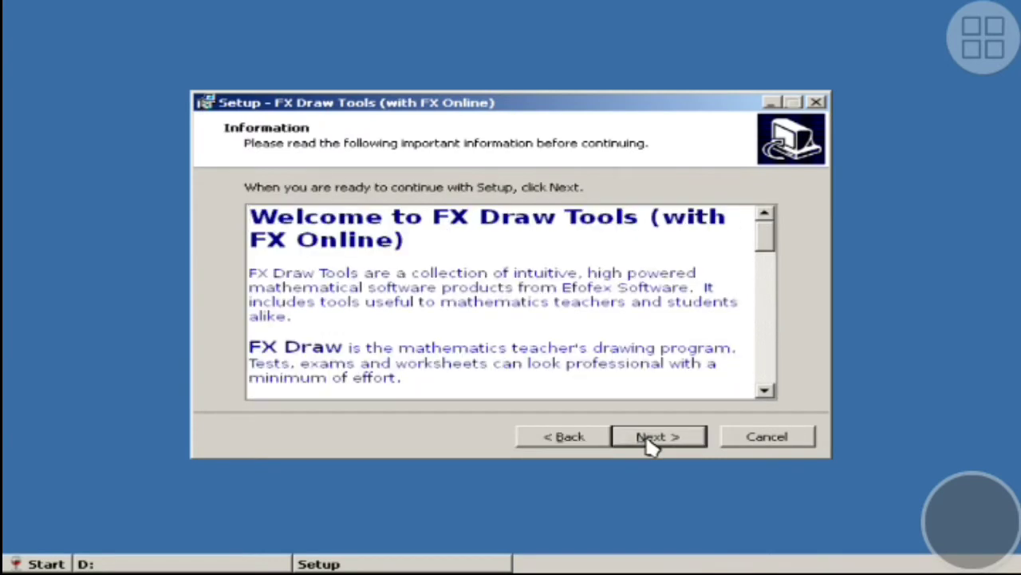
click(649, 439)
click(649, 438)
click(651, 439)
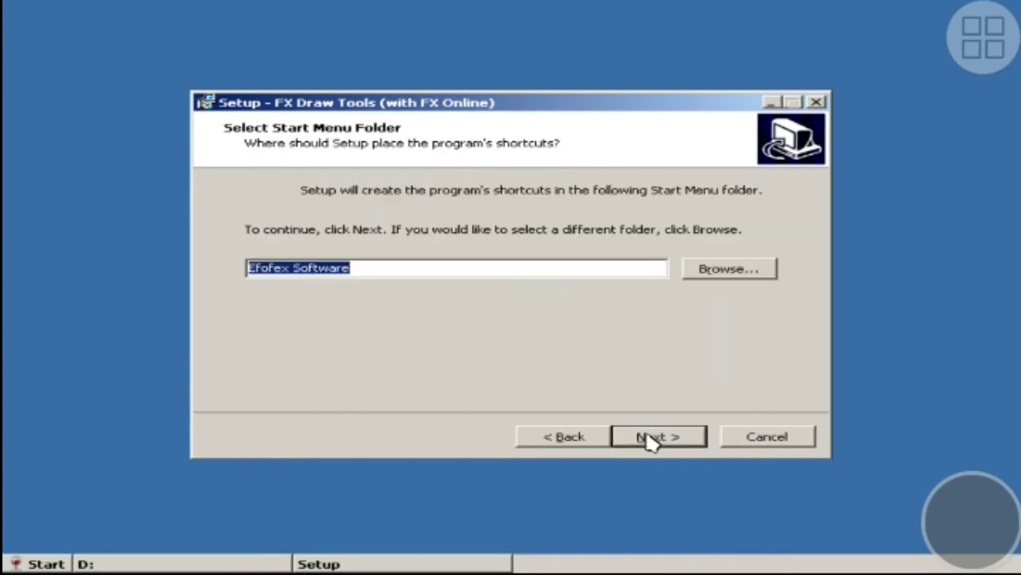
click(650, 439)
Step: Choose Modern Word Integration (New), add Quick Launch icons to the desktop icons, and start the installation
click(281, 272)
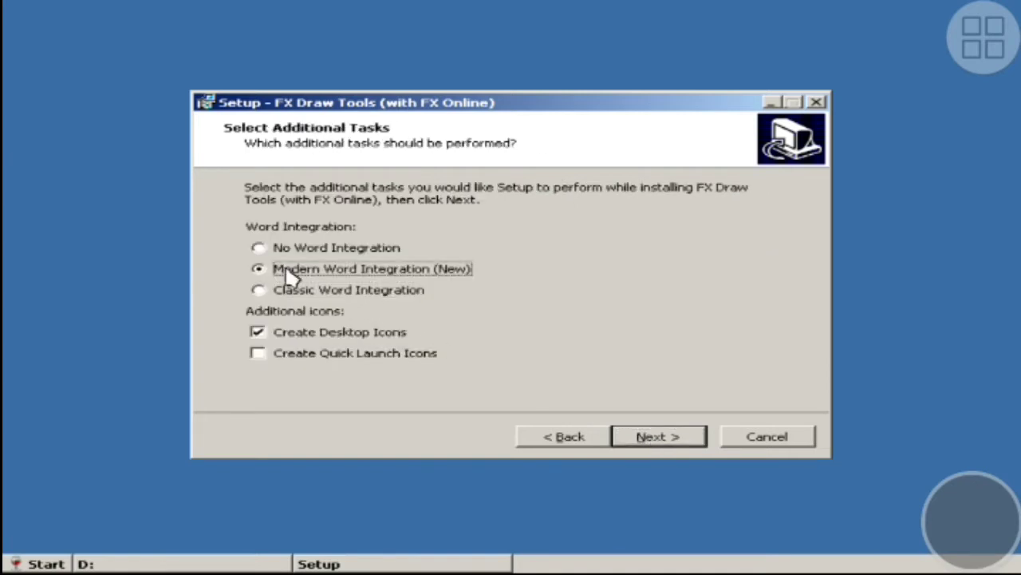
click(349, 356)
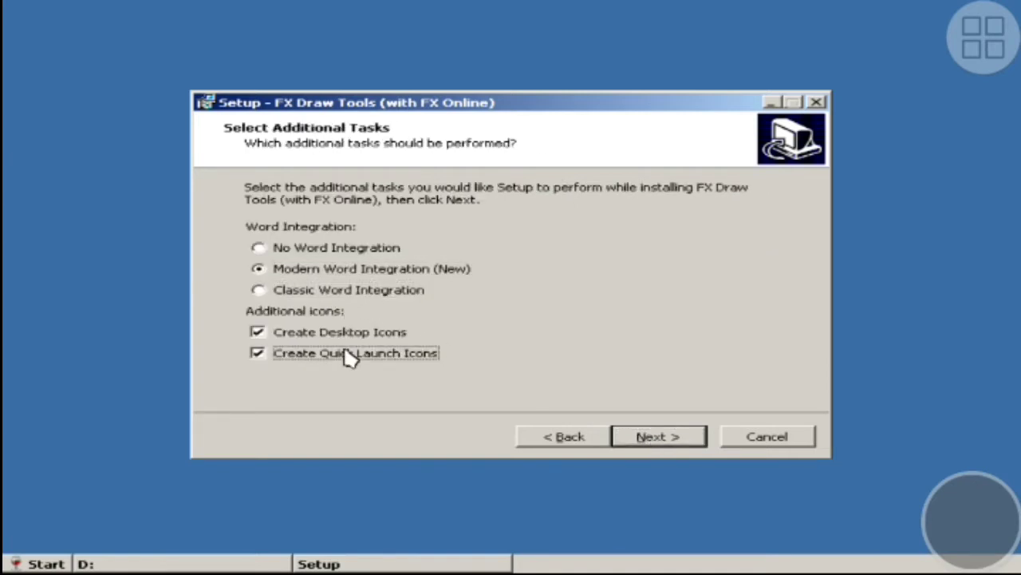
click(631, 441)
click(631, 439)
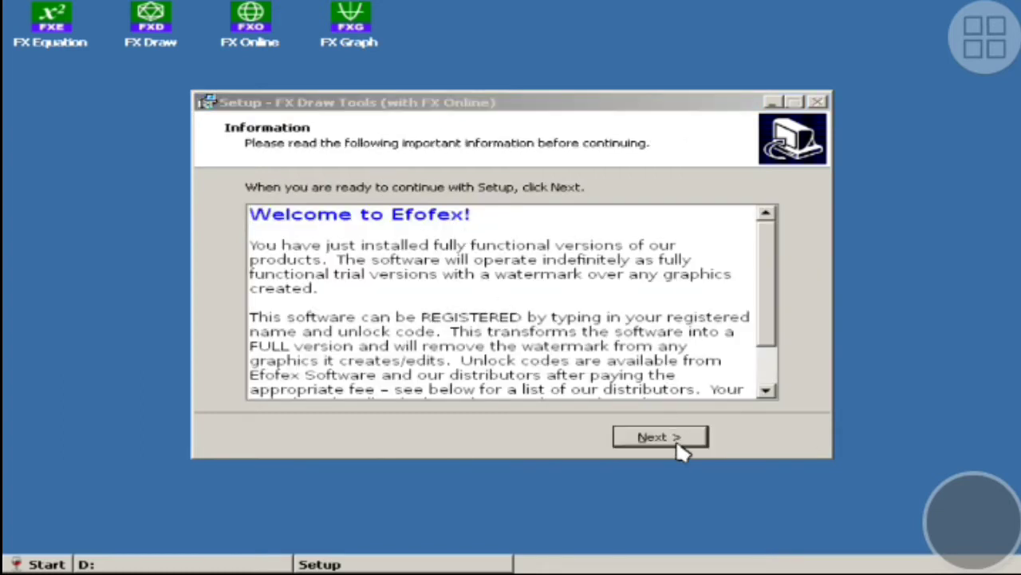
Step: Finish the setup wizard and fit the FX Draw window to the screen
click(660, 437)
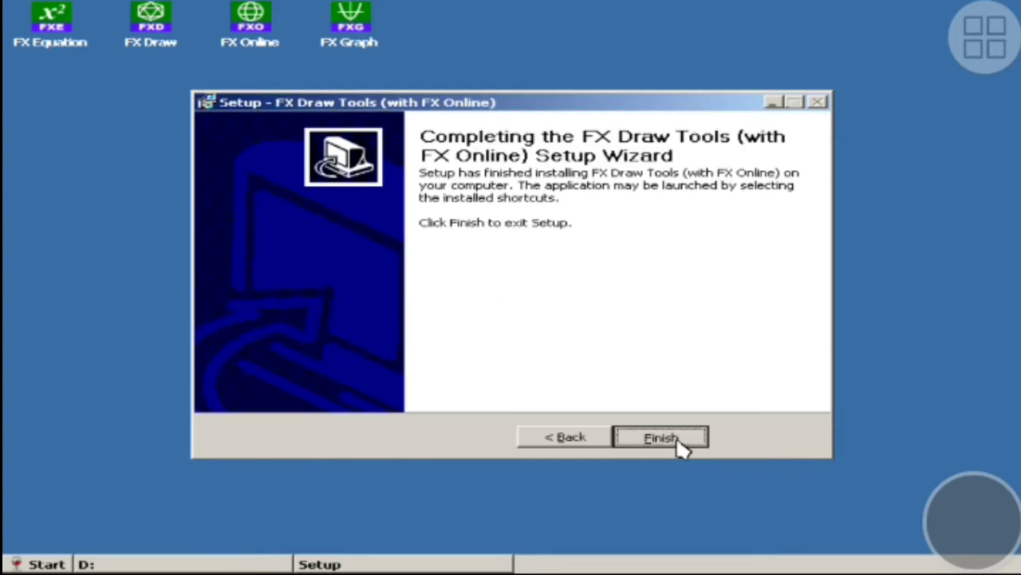
click(679, 447)
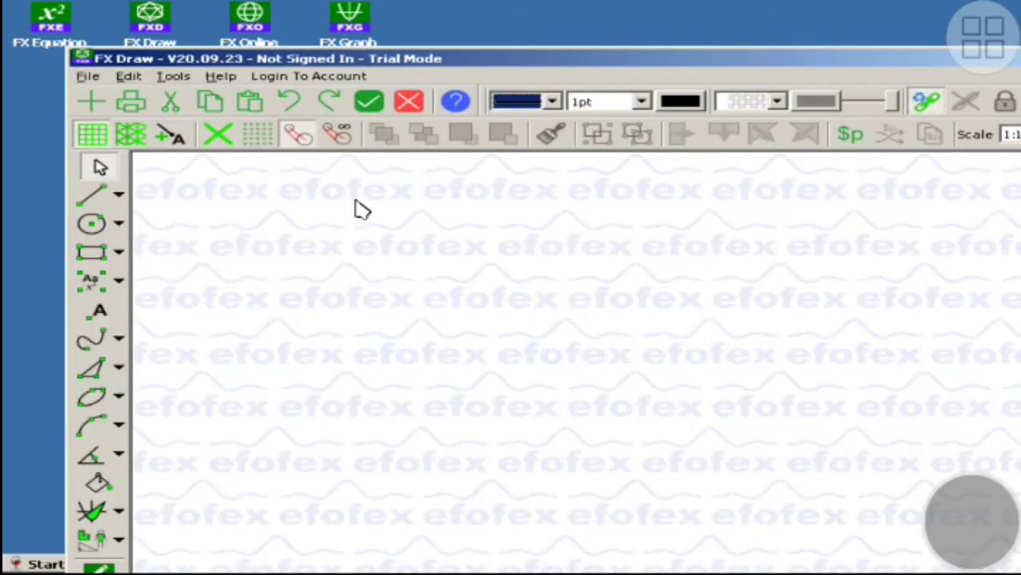
drag(429, 72, 369, 30)
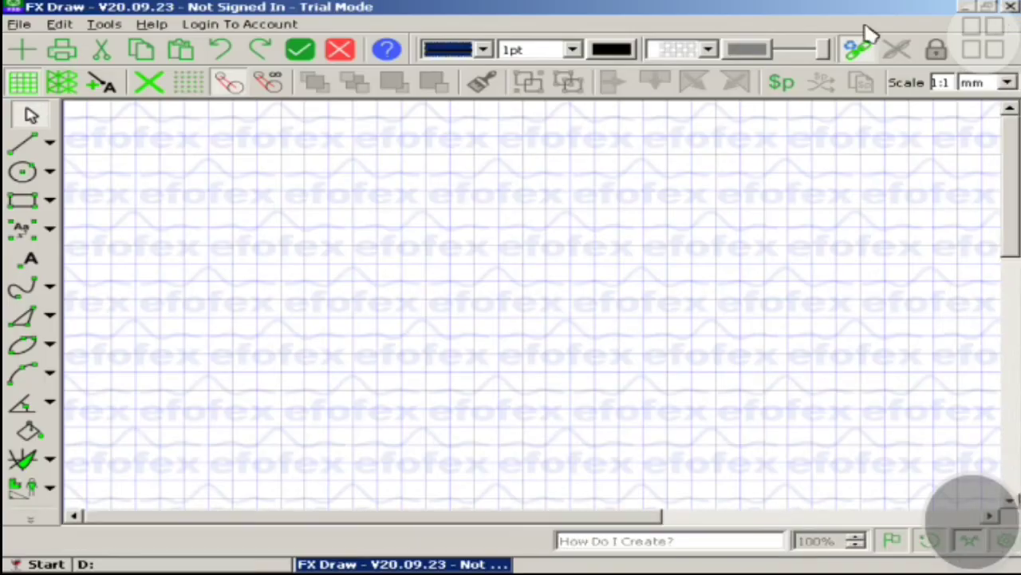
click(23, 26)
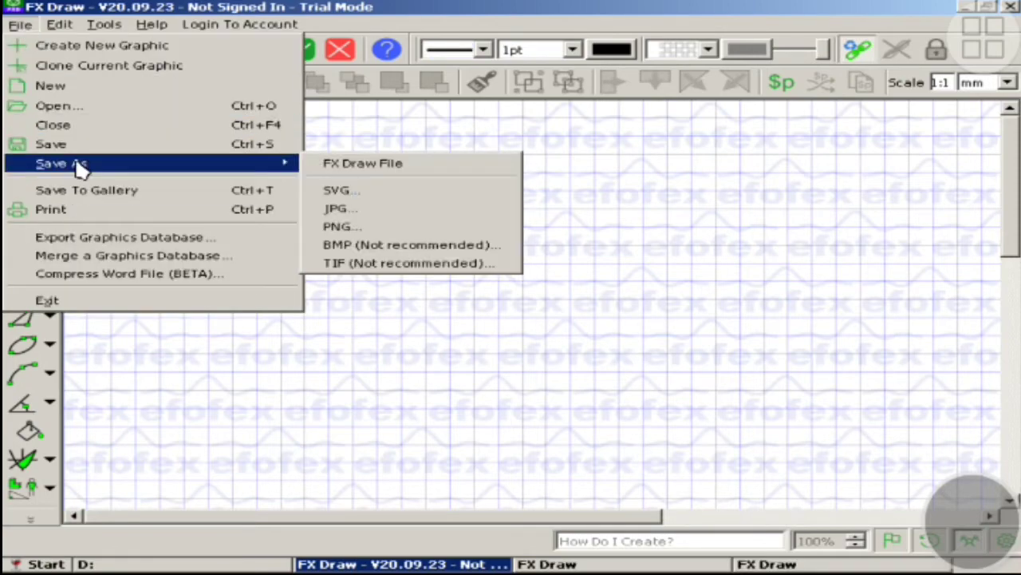
key(Escape)
click(102, 24)
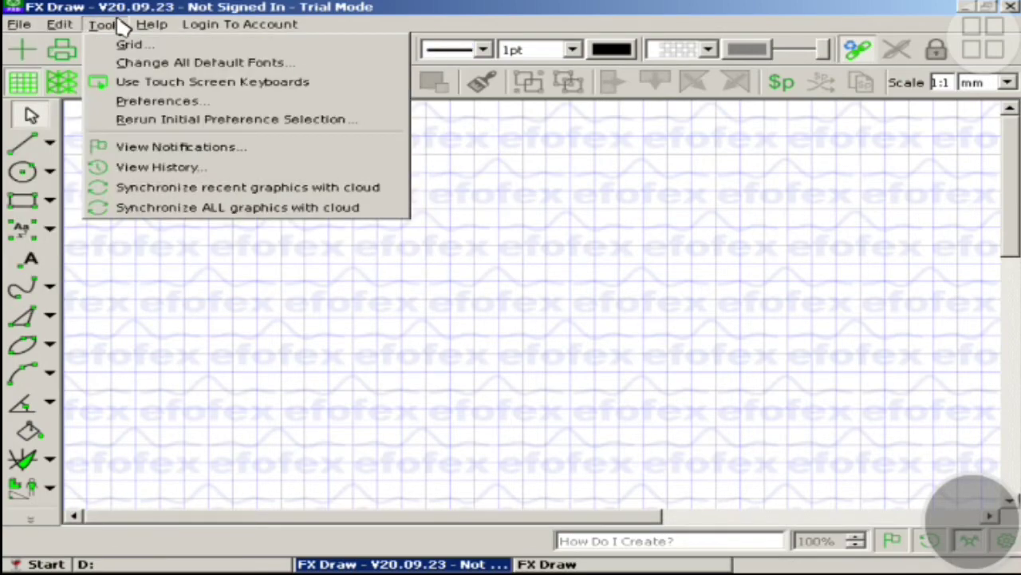
key(Escape)
key(alt+h)
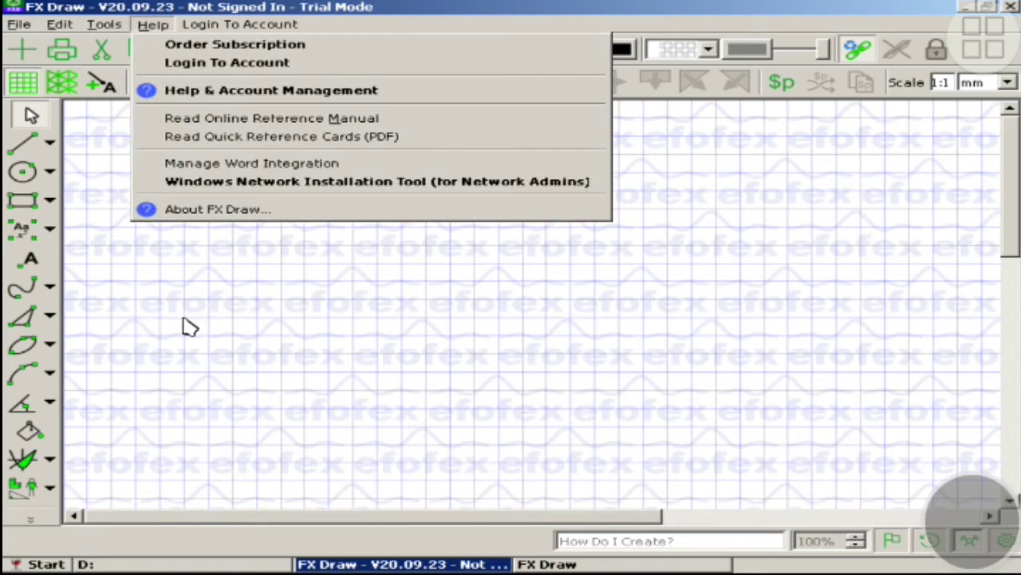
click(189, 327)
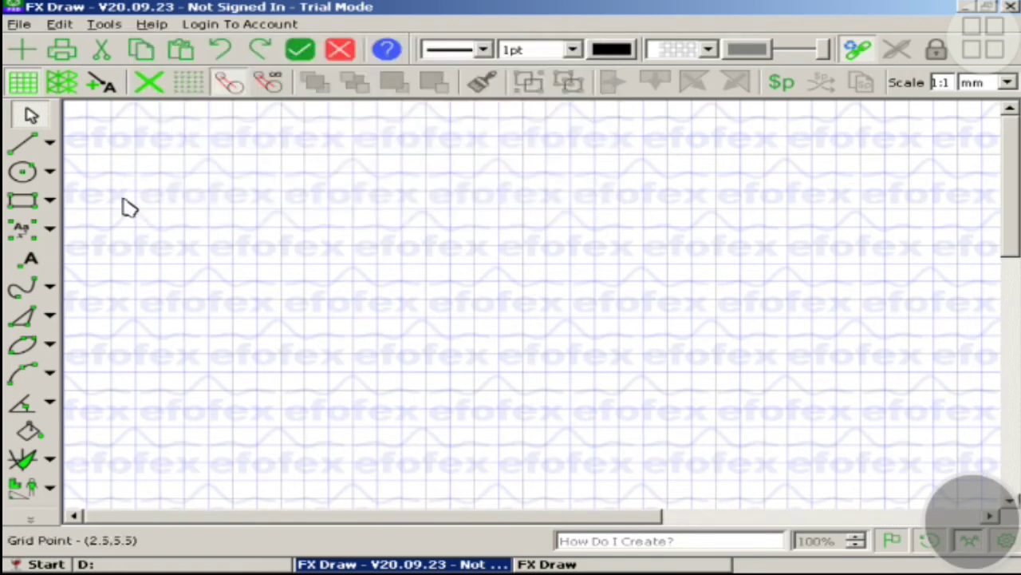
Step: Draw a closed five-sided outline with the Line tool, starting at grid point (1.5, 1), with a point facing left
click(50, 142)
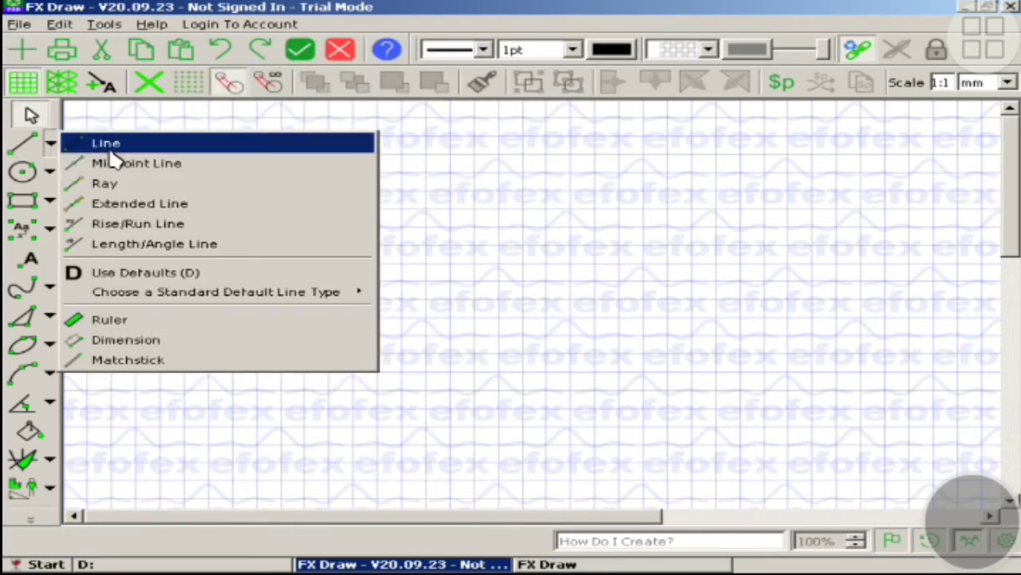
click(116, 160)
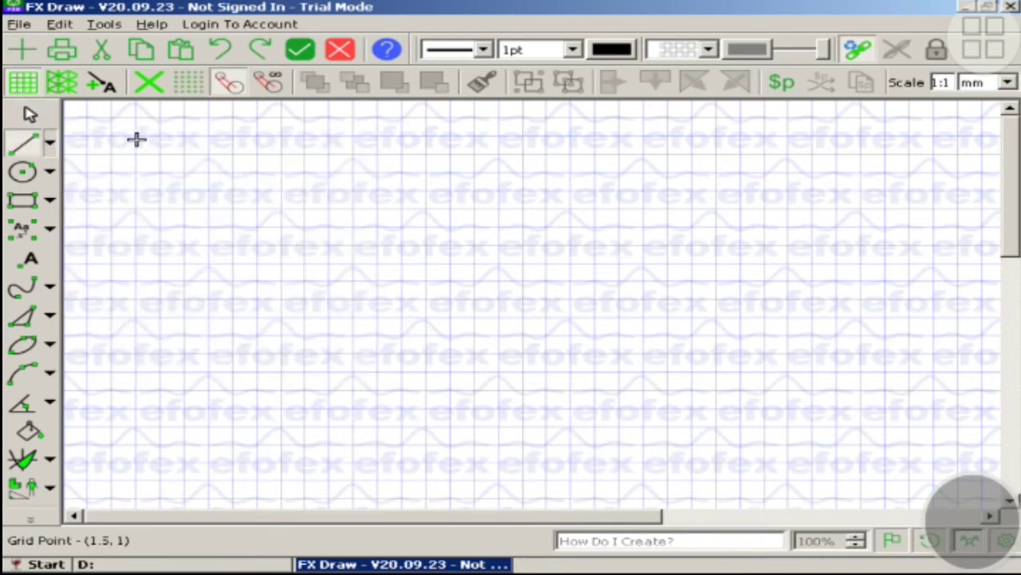
mouse_move(137, 138)
mouse_down()
mouse_move(330, 136)
mouse_move(328, 272)
mouse_move(121, 272)
mouse_move(139, 270)
mouse_move(84, 176)
mouse_move(75, 199)
mouse_move(137, 137)
mouse_up()
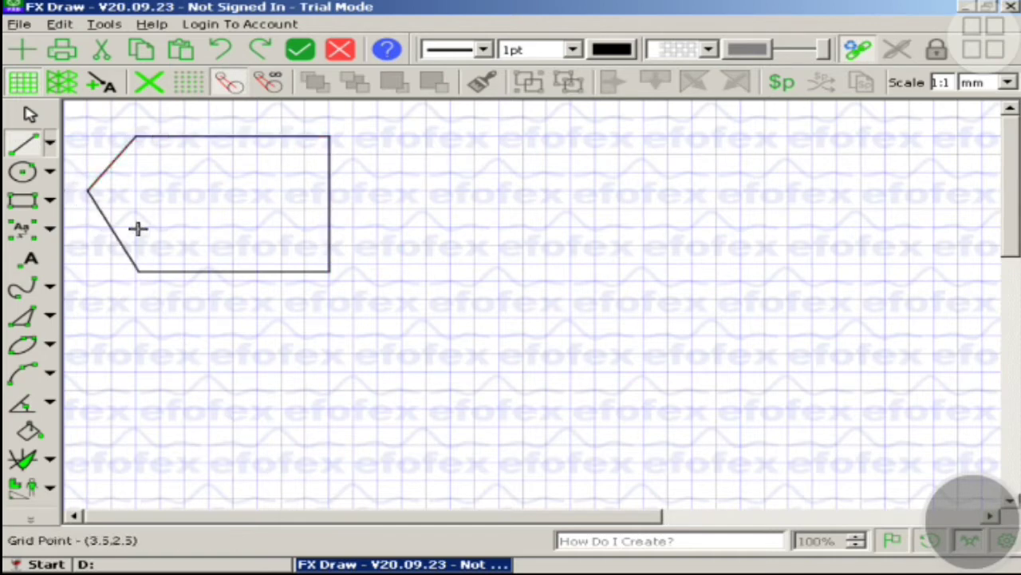
Step: Draw a circle to the right of the five-sided outline, with its edge passing through grid point (10, 2.5)
click(50, 174)
click(76, 171)
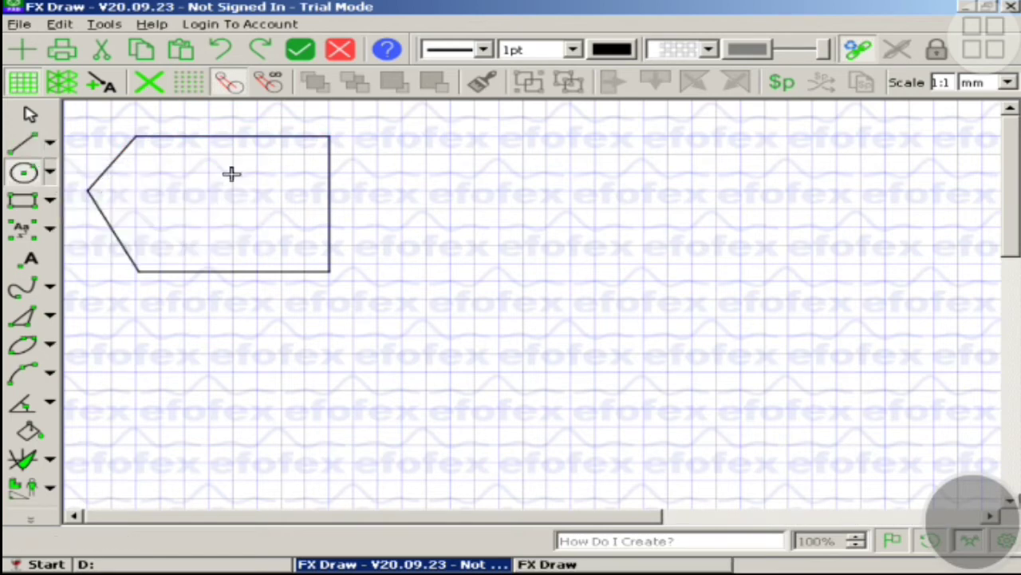
click(450, 192)
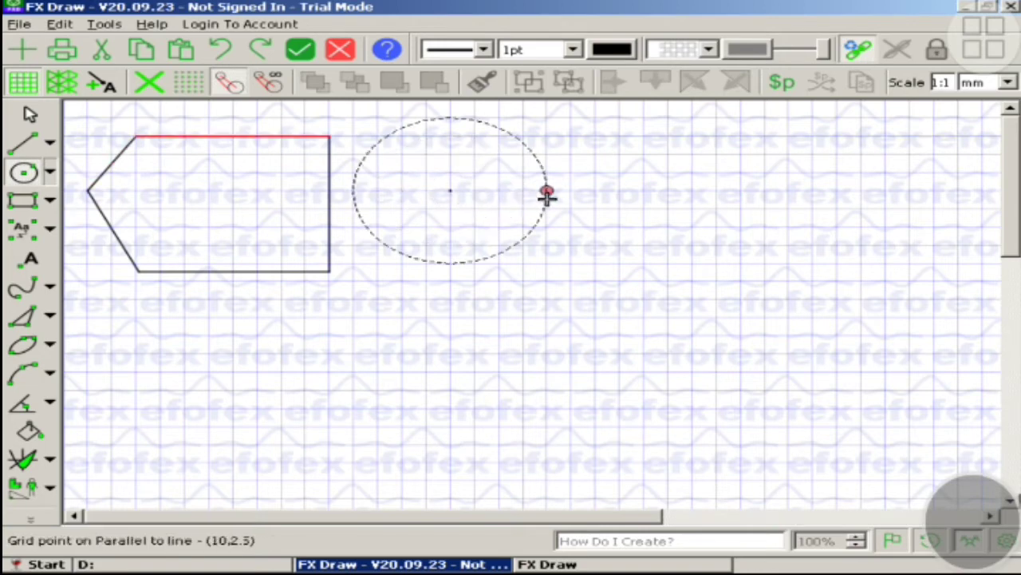
click(546, 195)
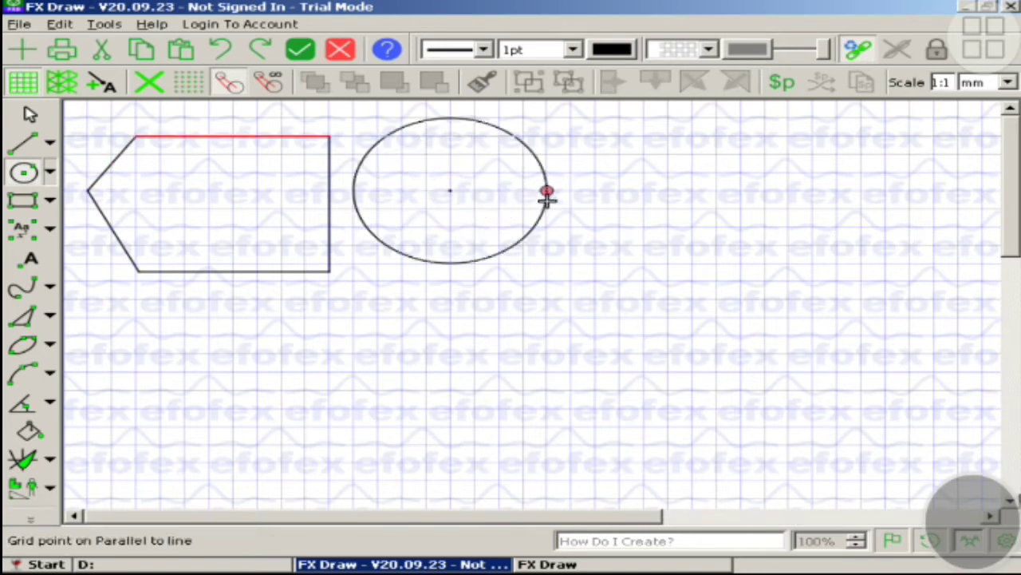
Step: Draw a slanted kite with a horizontal top side to the right of the circle using the Kite tool
click(48, 205)
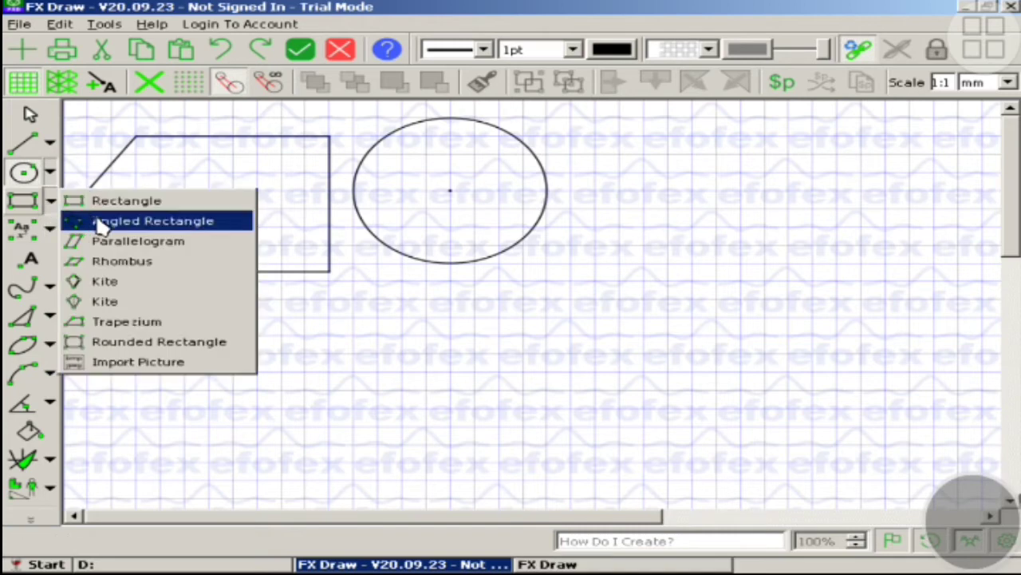
click(119, 281)
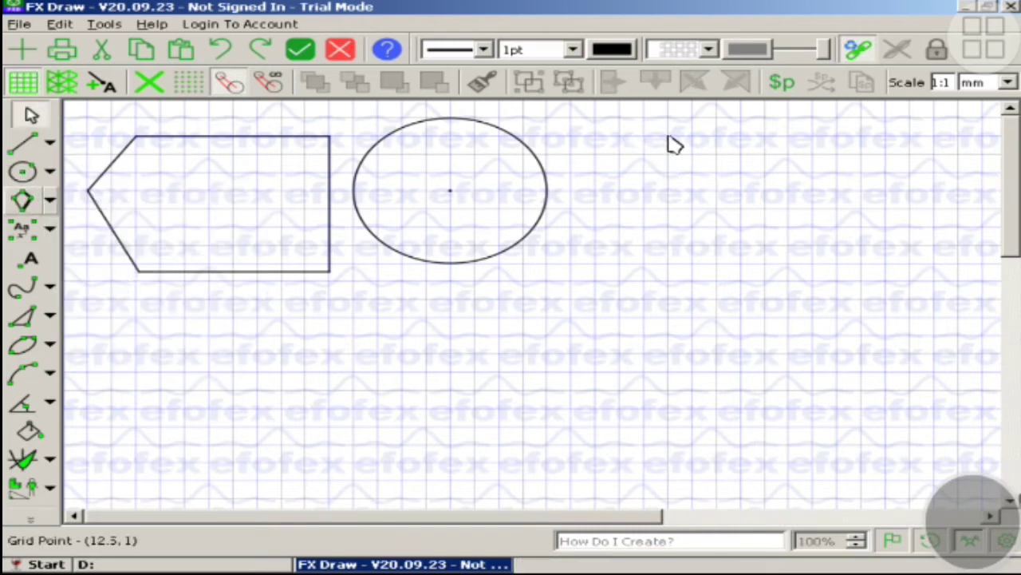
drag(670, 137, 740, 139)
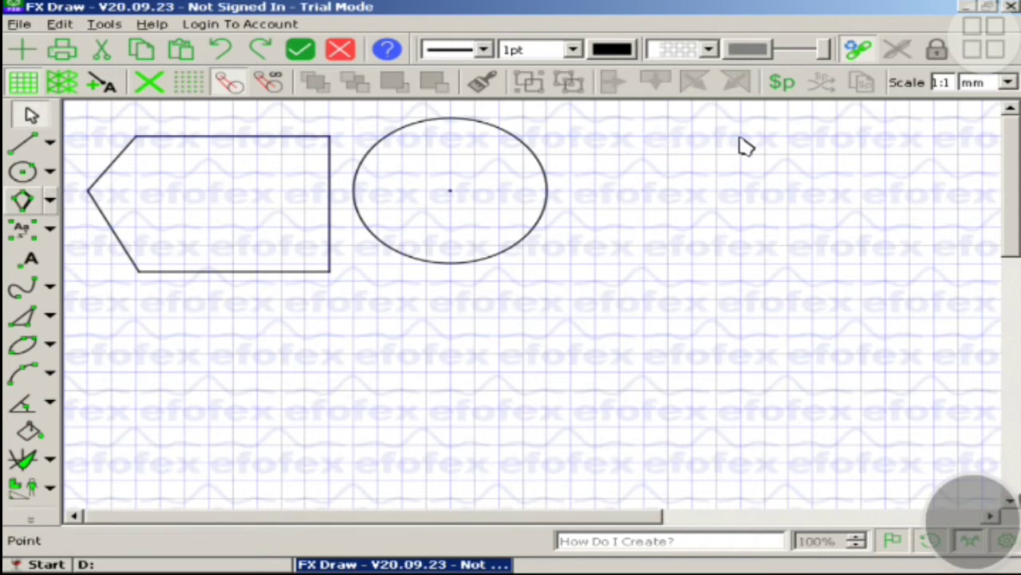
click(36, 206)
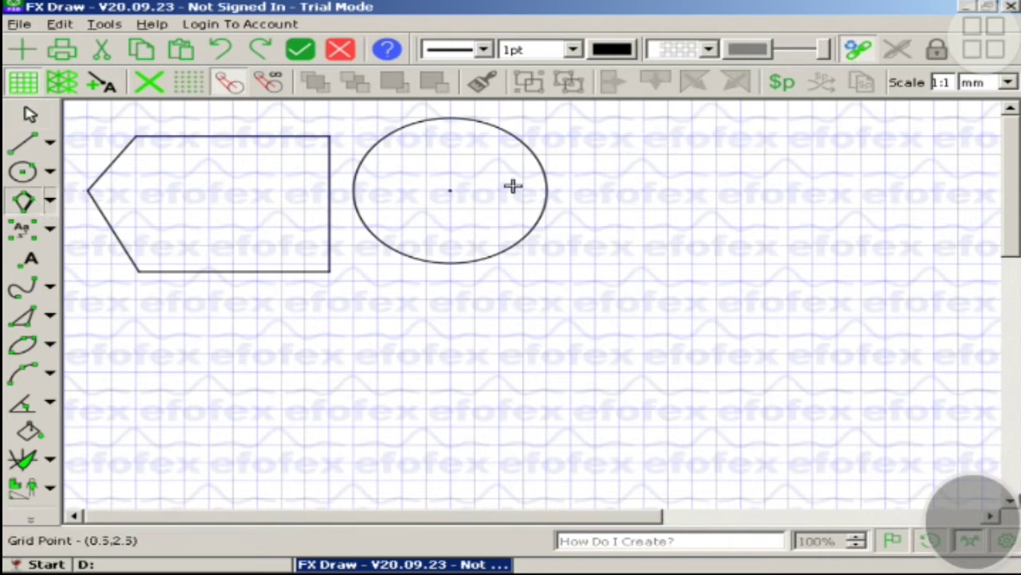
drag(659, 148, 803, 215)
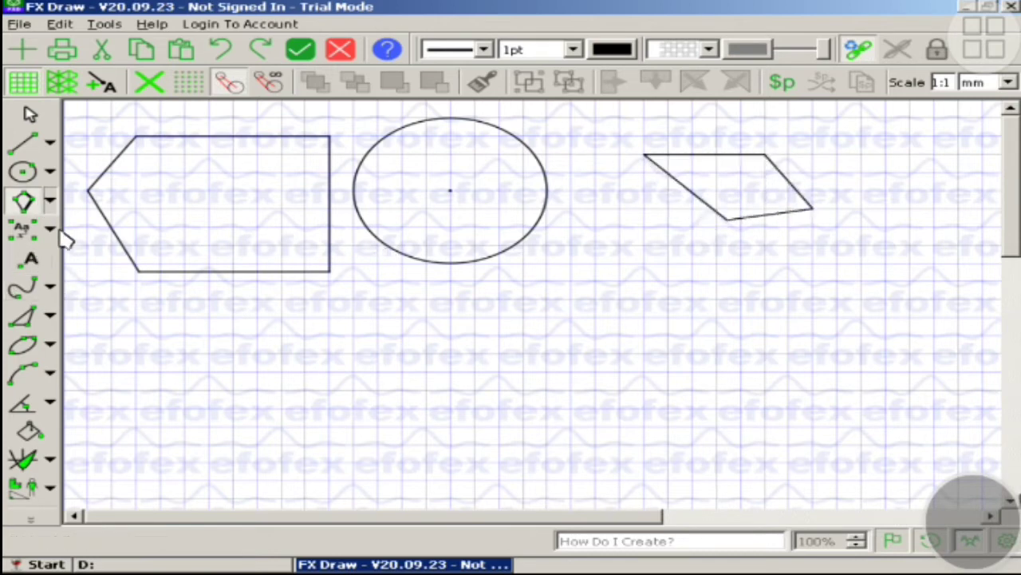
Step: Draw an isosceles triangle to the right of the kite, with a horizontal top side and its third corner below
click(51, 316)
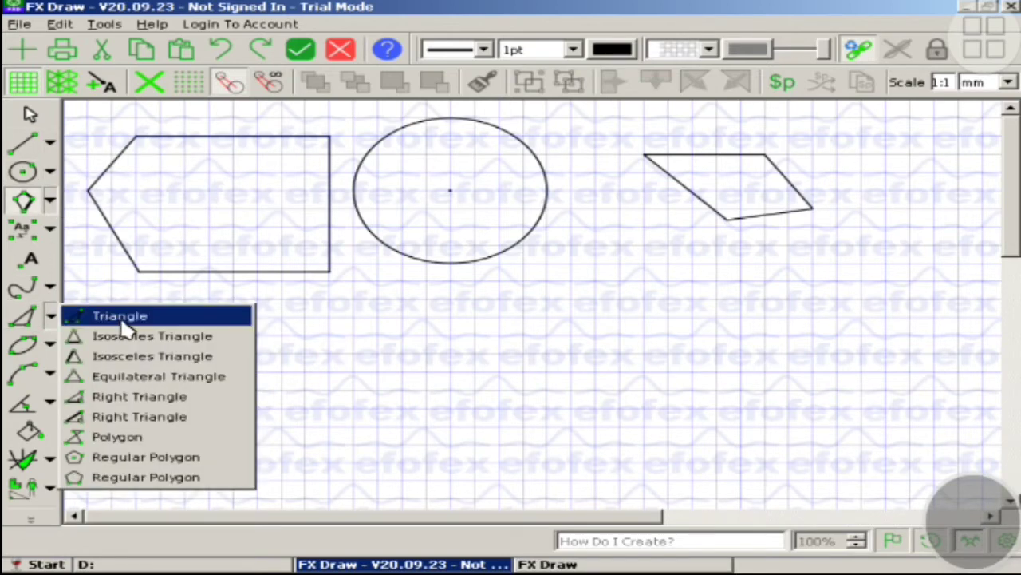
click(144, 356)
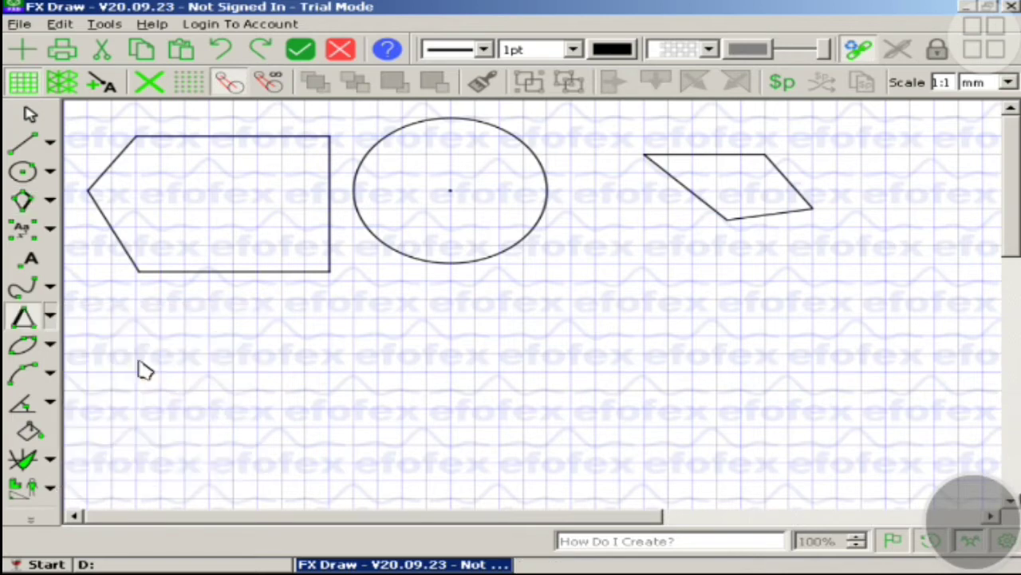
drag(872, 147, 976, 152)
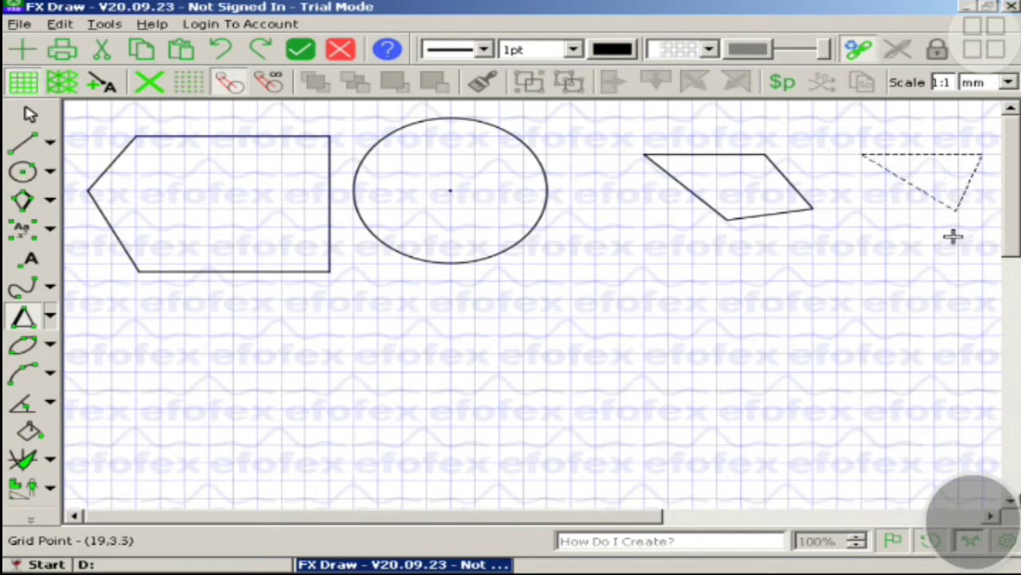
click(890, 253)
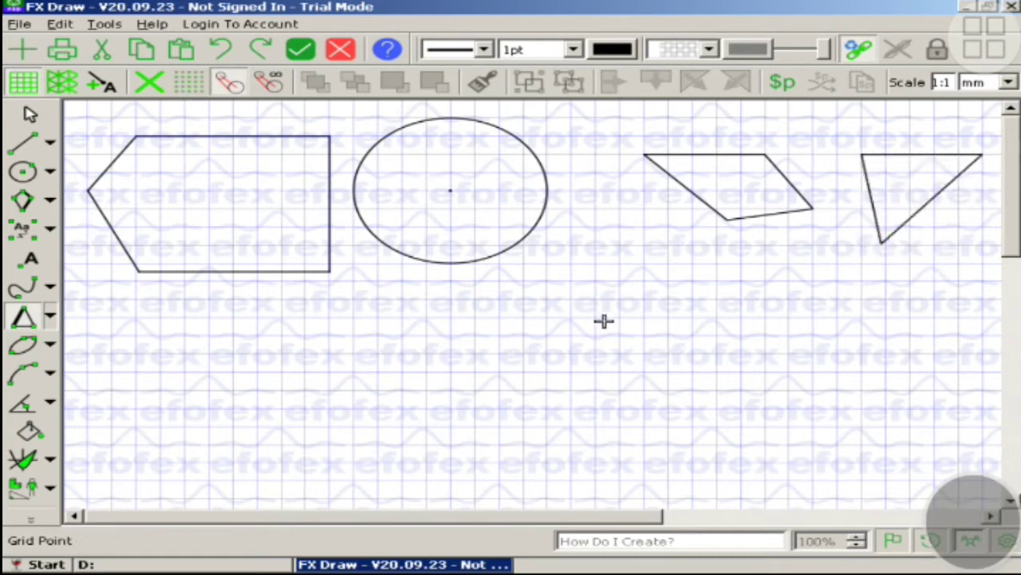
Step: Draw an open arch-shaped curve below the triangle using the Smoothed Line tool
click(49, 373)
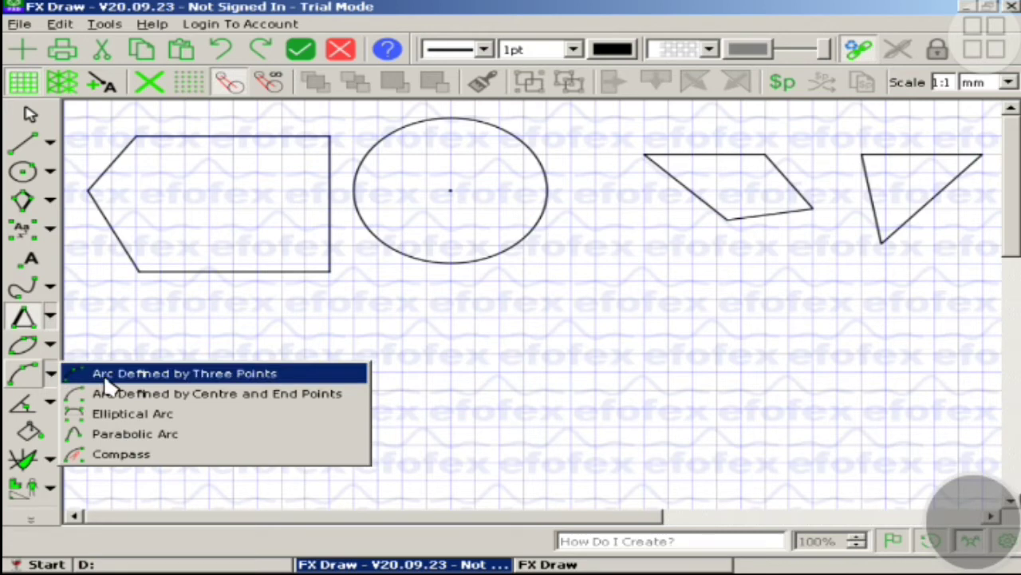
click(51, 288)
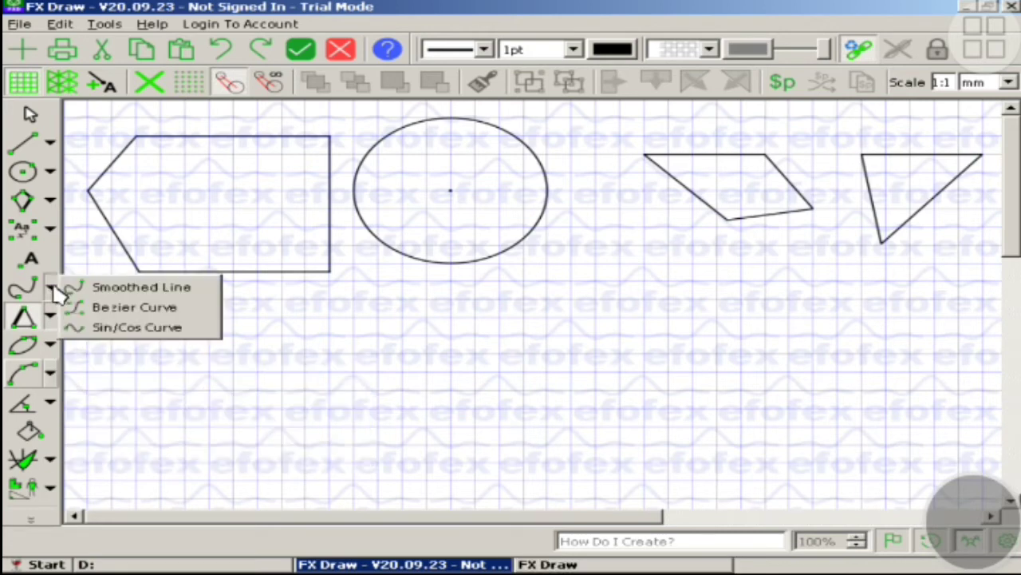
click(108, 291)
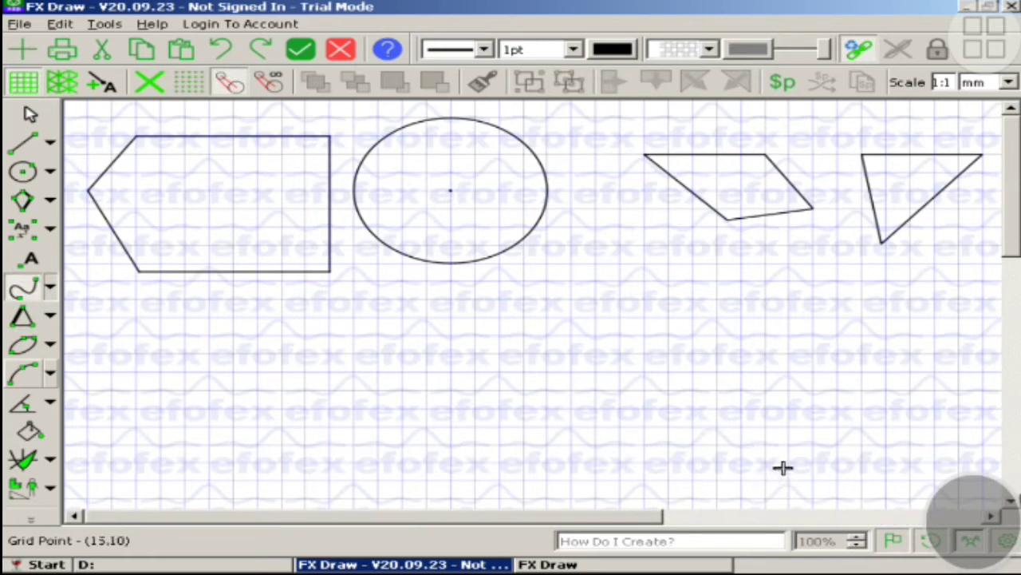
mouse_move(803, 307)
mouse_down()
mouse_move(843, 283)
mouse_move(899, 286)
mouse_move(912, 359)
mouse_move(960, 439)
mouse_up()
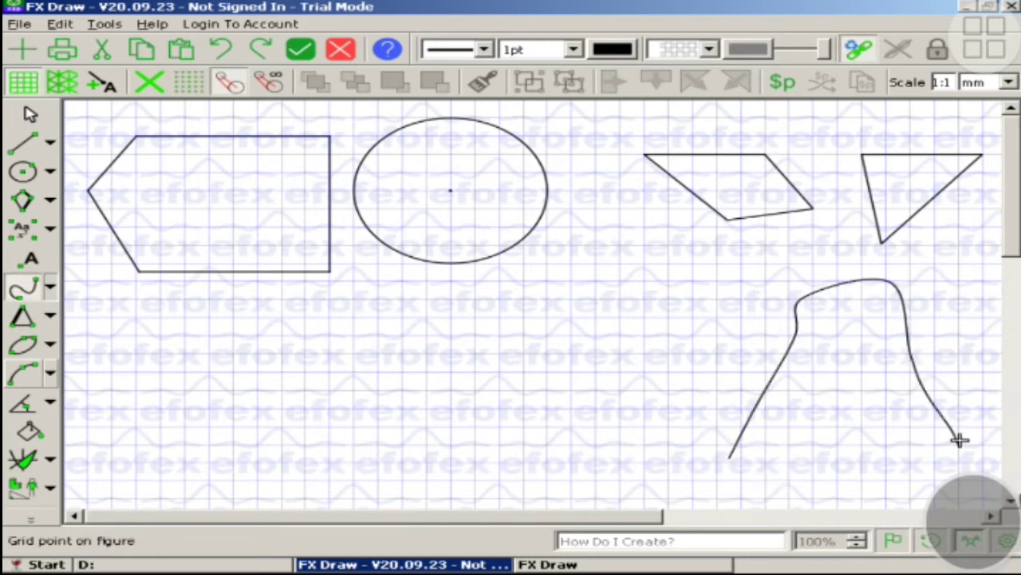
Step: Mark the angles at the five-sided outline's left-facing point, the kite's right corner and the triangle's lower corner
click(47, 404)
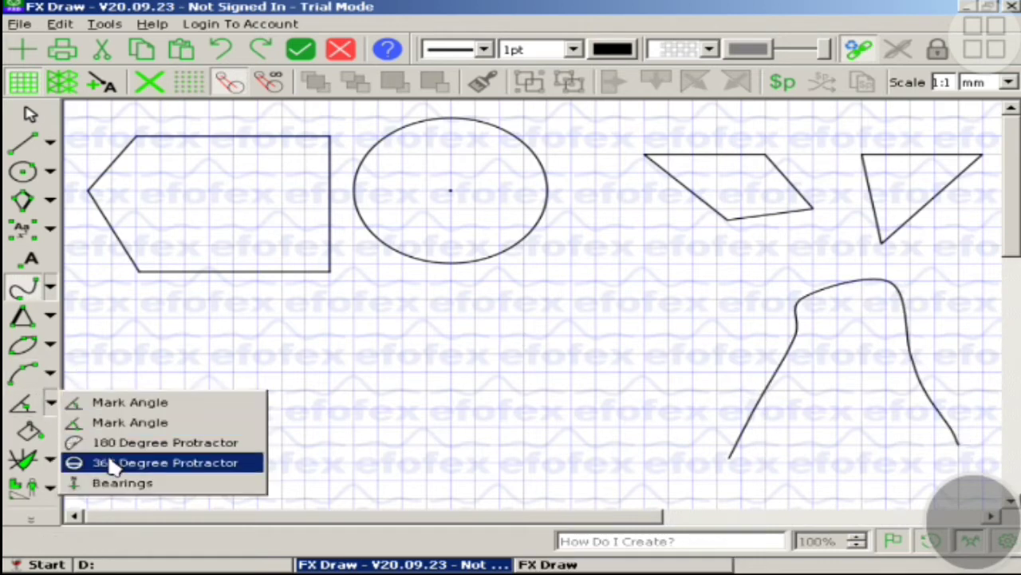
click(123, 403)
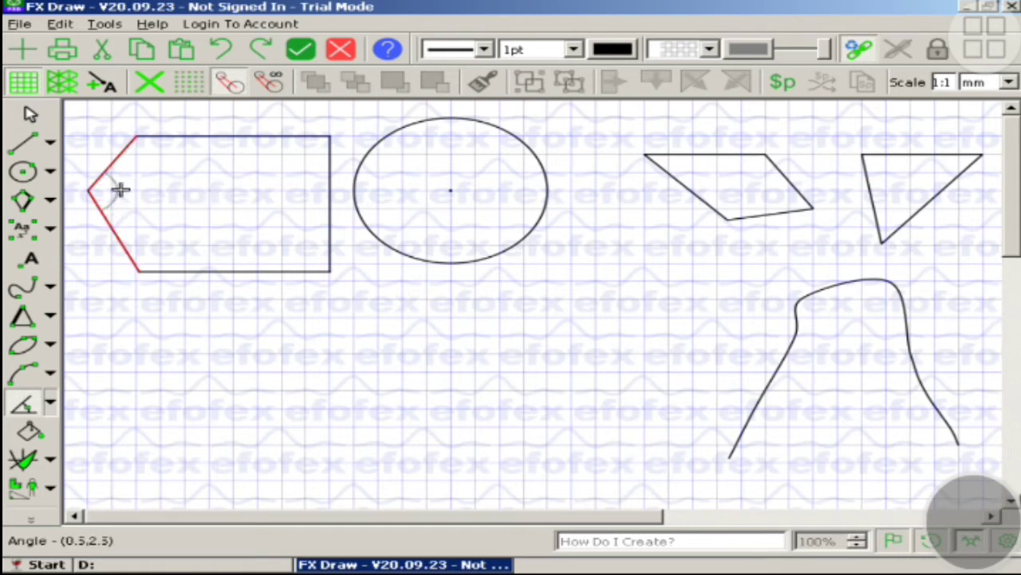
click(120, 190)
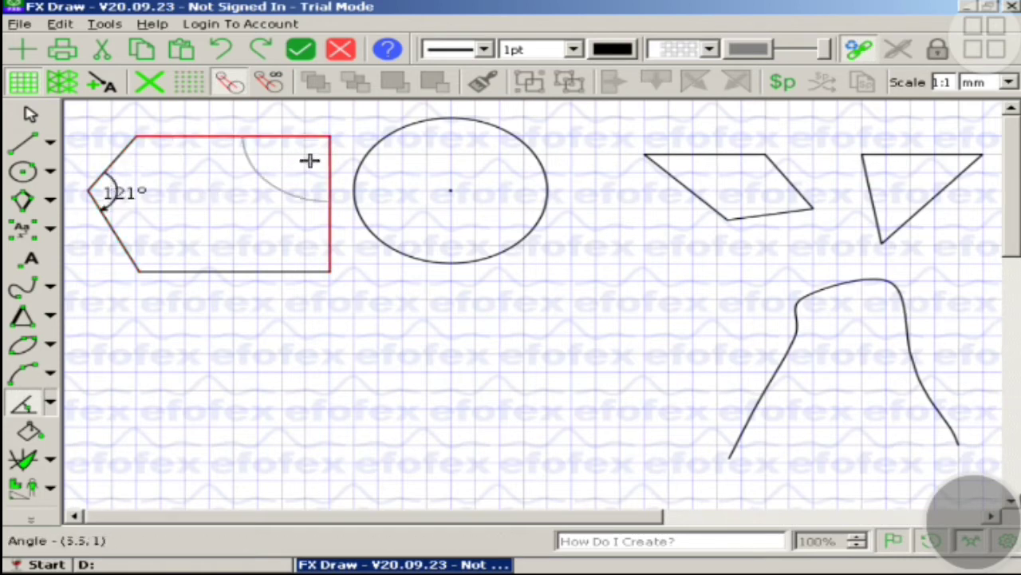
click(777, 193)
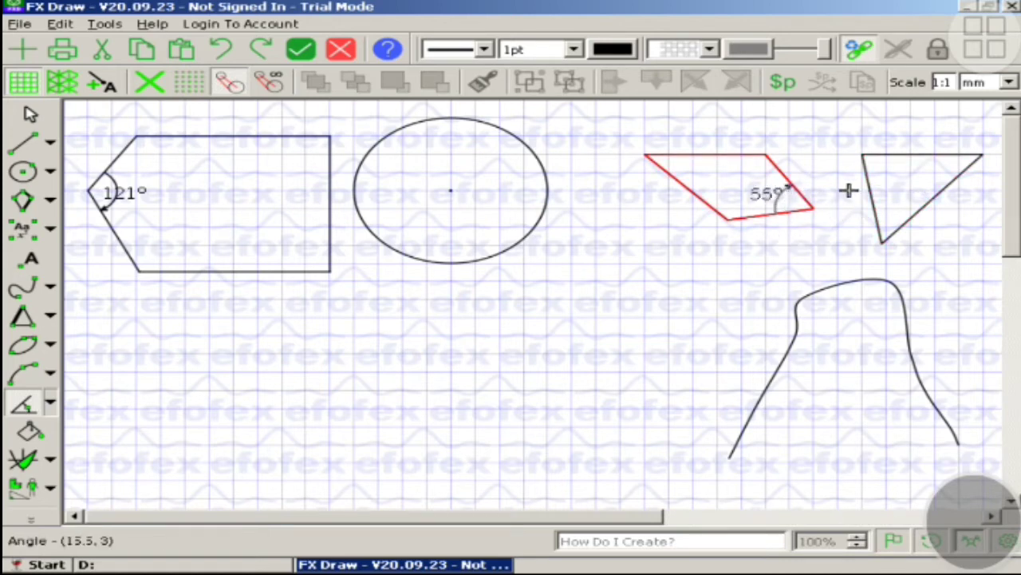
click(902, 210)
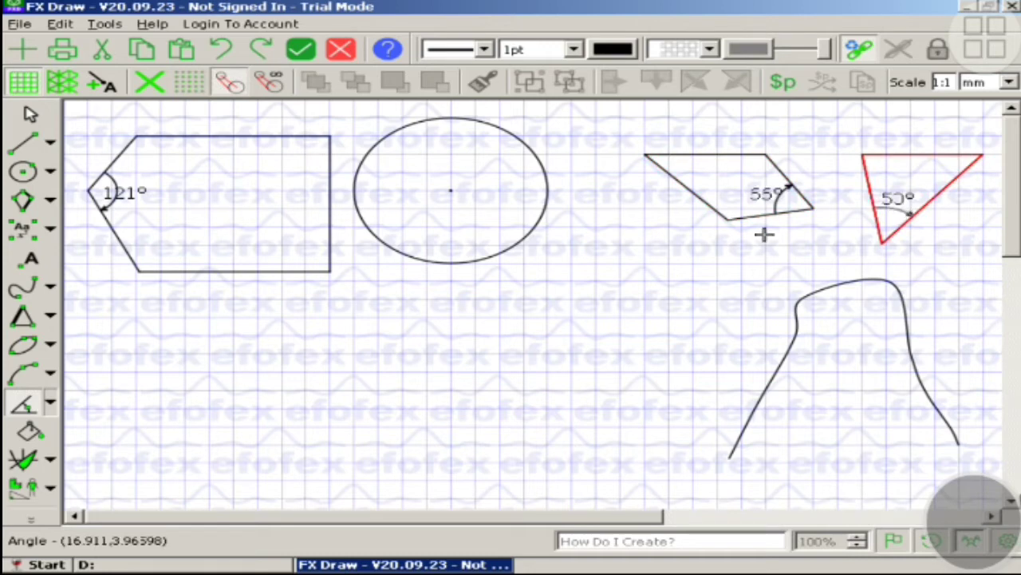
Step: Place a 180 Degree Protractor below the five-sided outline, centred on grid point (3, 8.5)
click(51, 404)
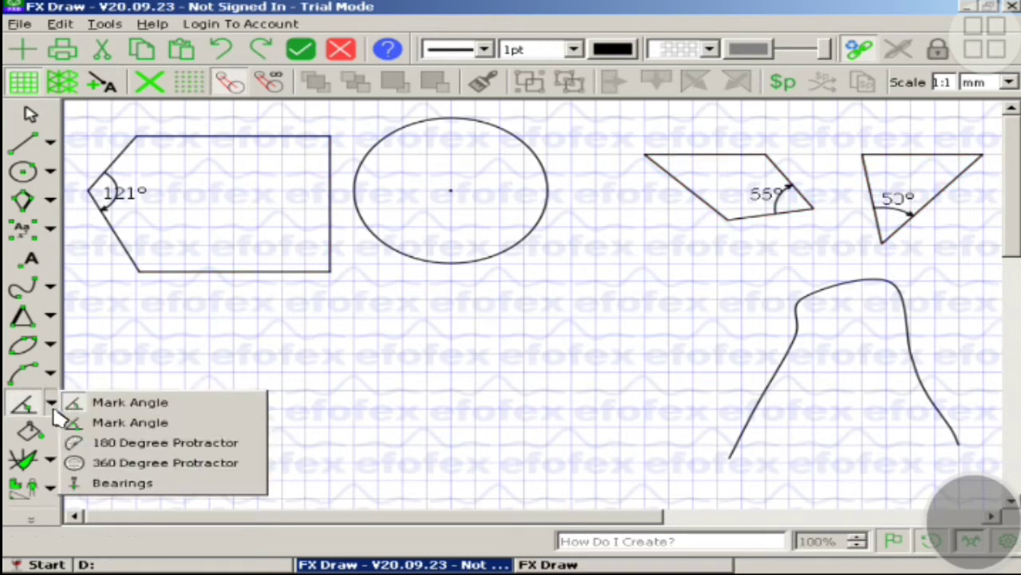
click(102, 444)
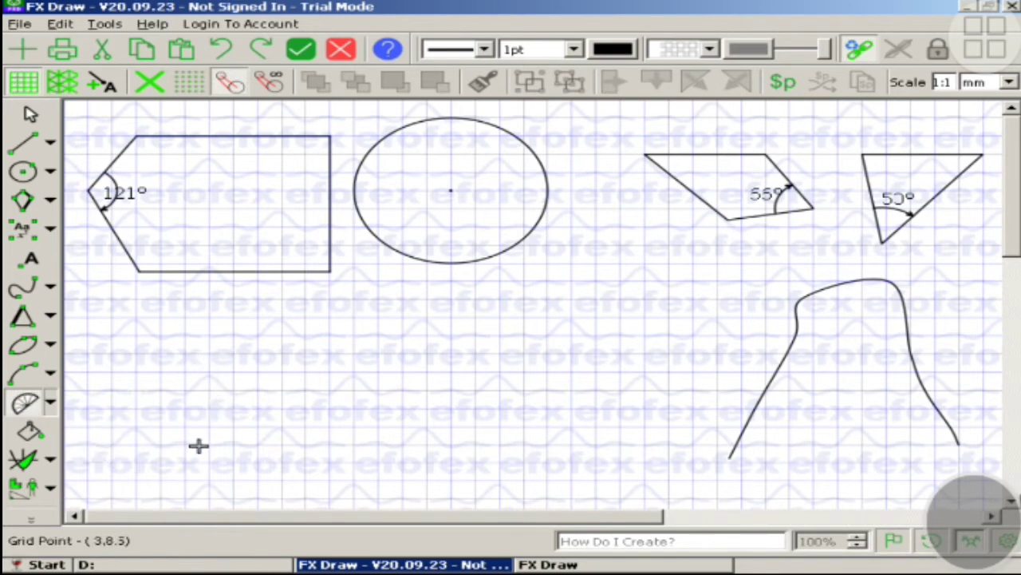
drag(199, 446, 419, 445)
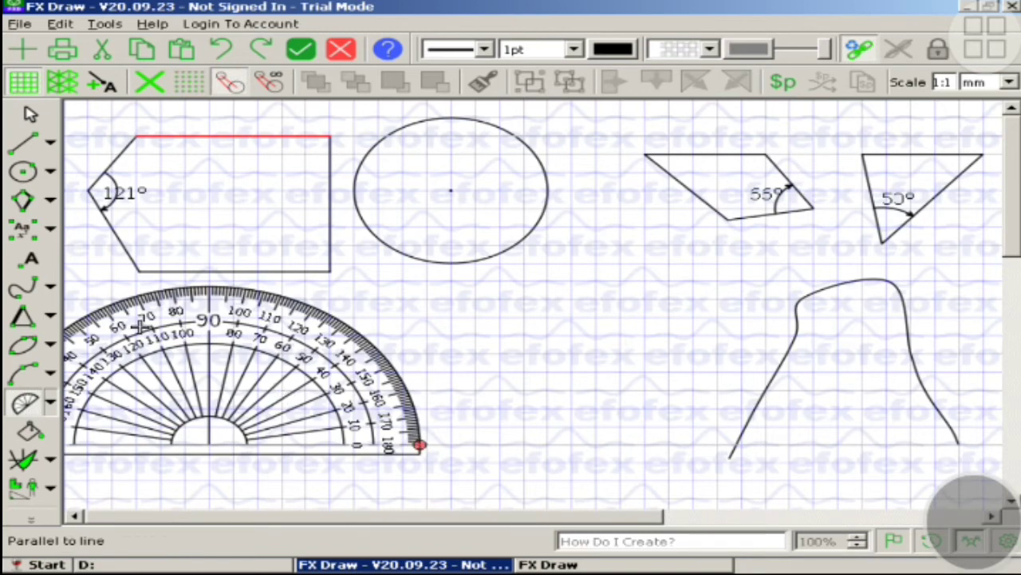
Step: Place a slightly tilted, nearly vertical ruler about 5 units long between the protractor and the smoothed curve
click(50, 145)
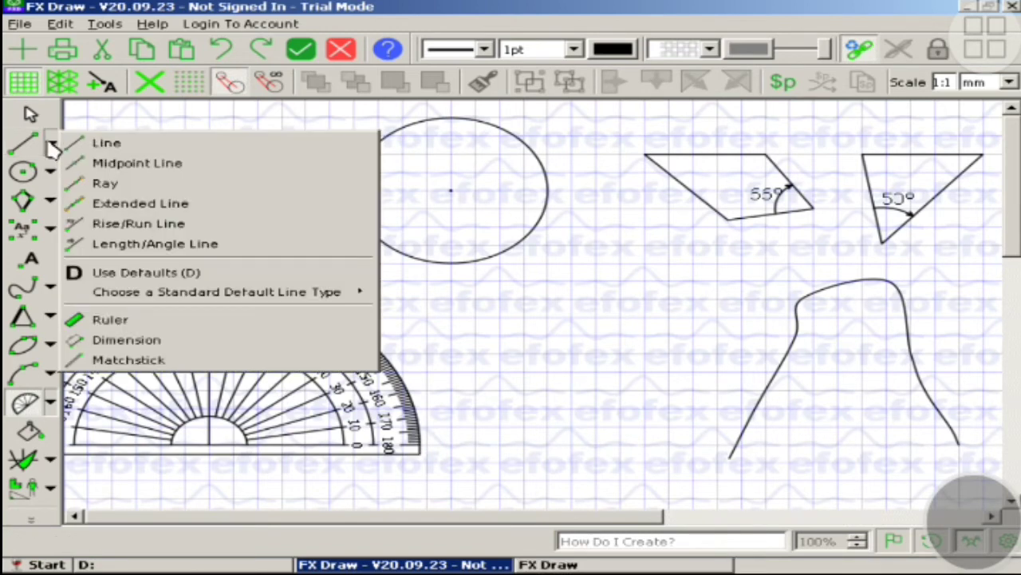
click(112, 323)
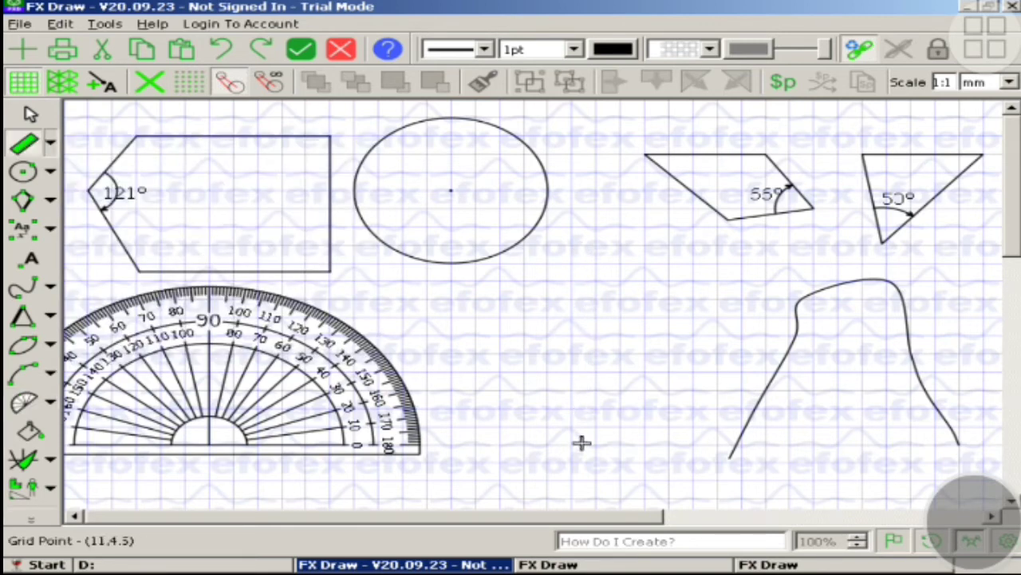
click(581, 443)
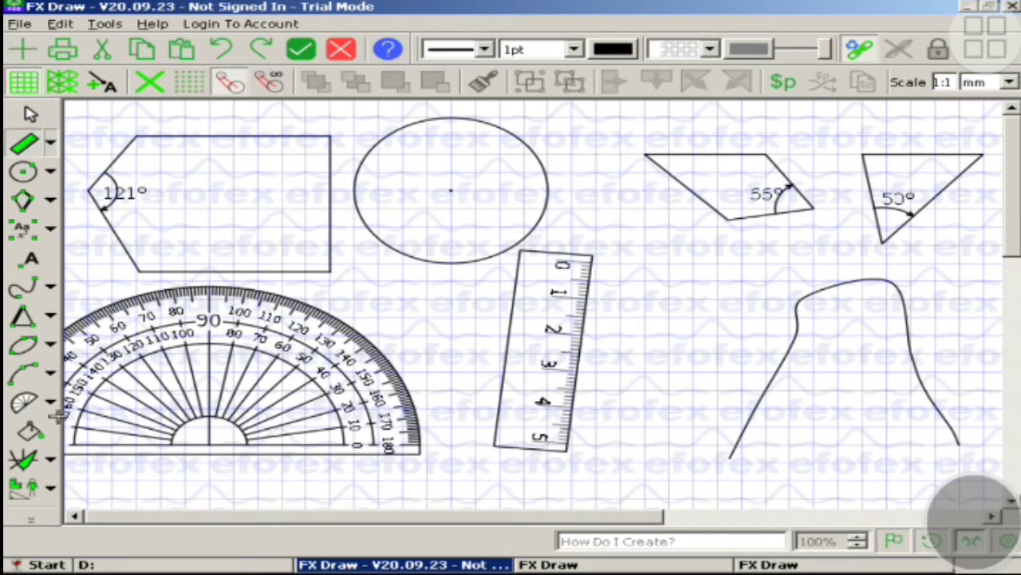
Step: Switch to the FXSK sketching interface and look over its text-entry keyboard without adding any text
drag(32, 530, 70, 519)
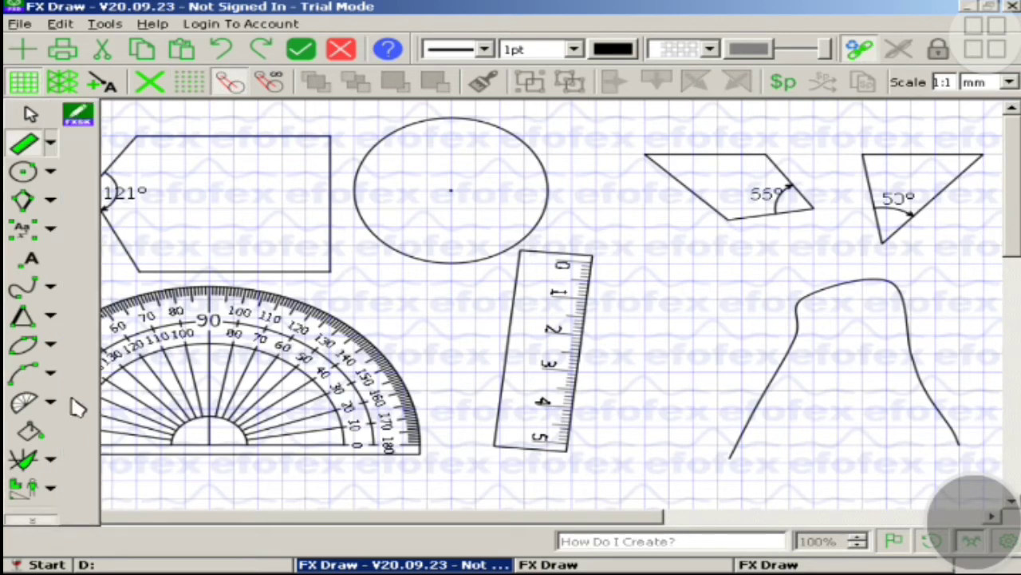
click(83, 121)
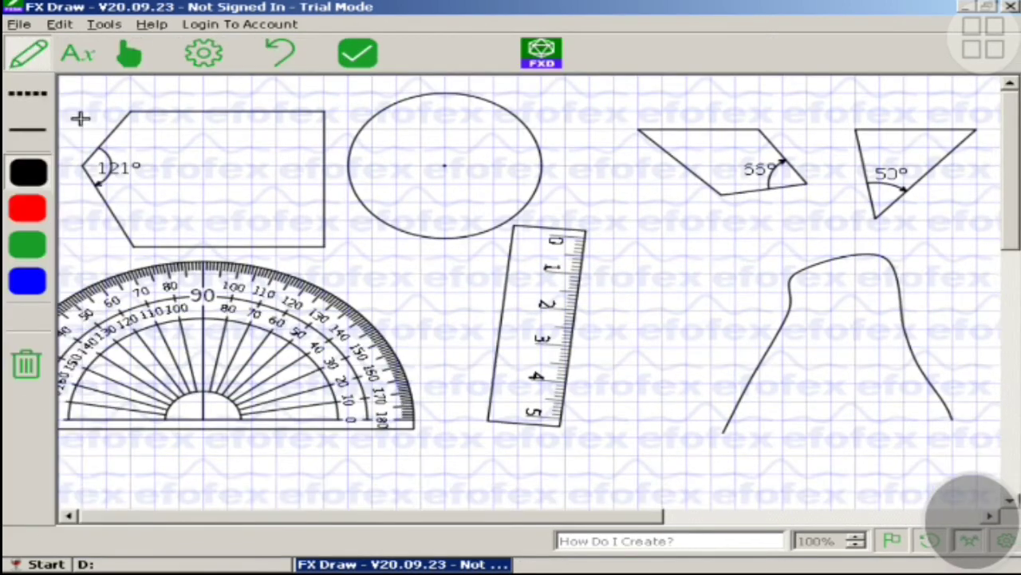
click(130, 52)
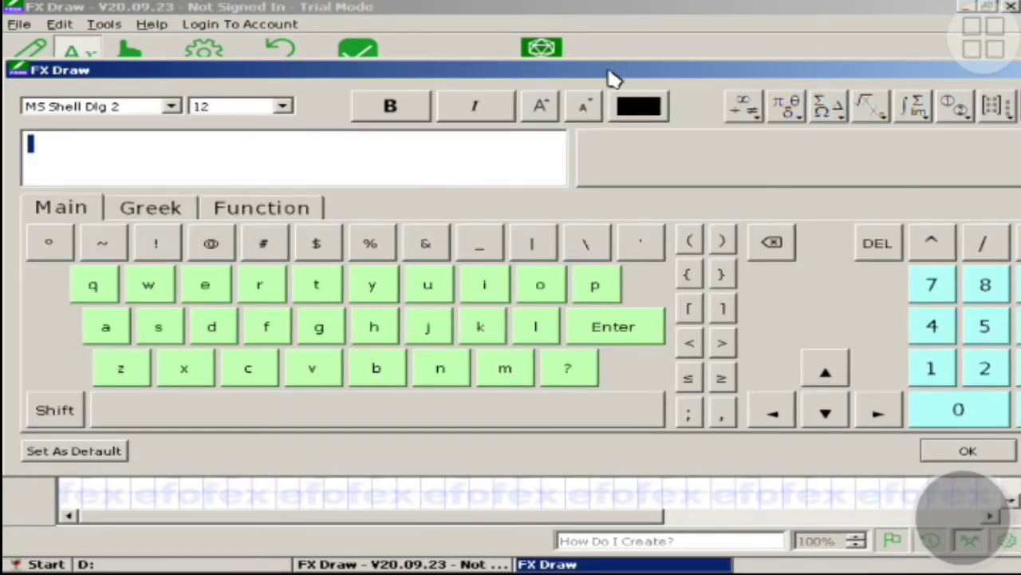
drag(606, 78, 363, 90)
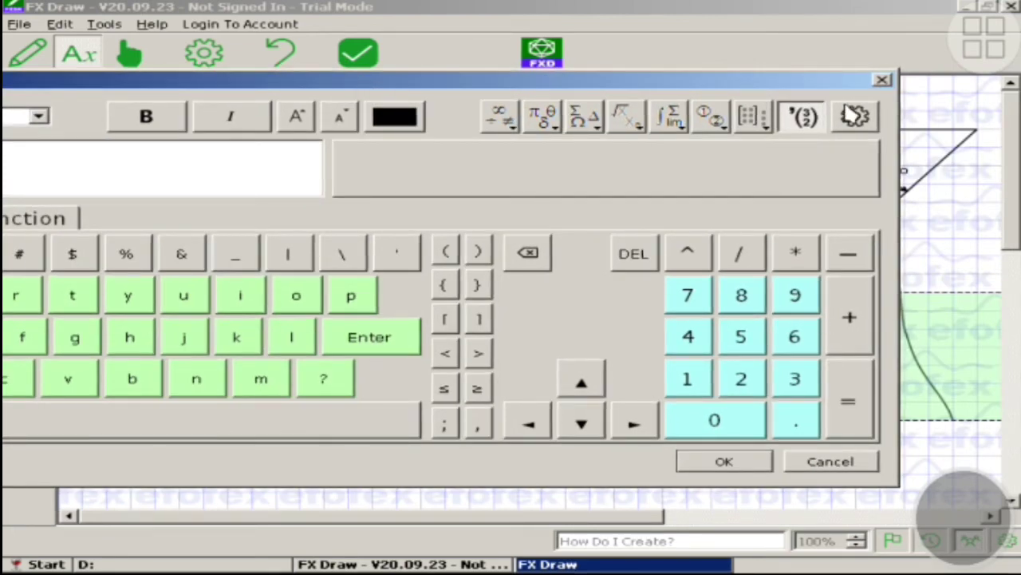
click(856, 463)
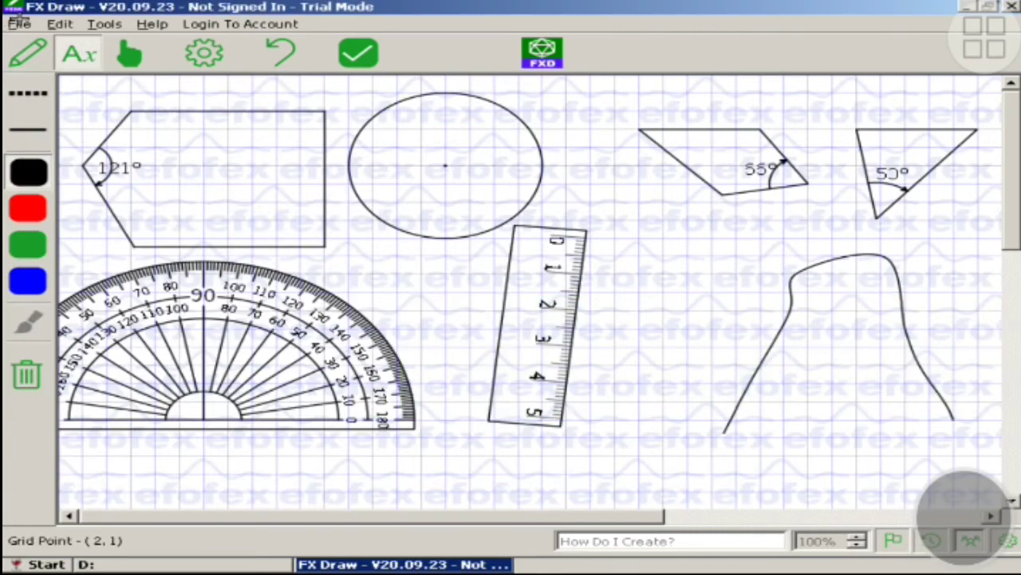
Step: Exit FX Draw and launch FX Equation from the Efofex Software programs, with its equation entry area in view
click(19, 24)
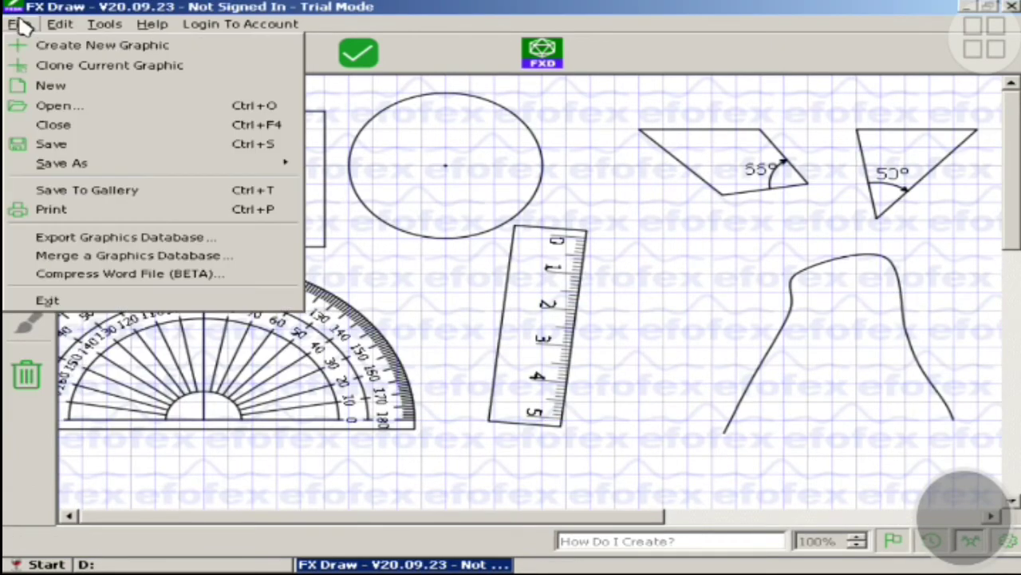
click(48, 301)
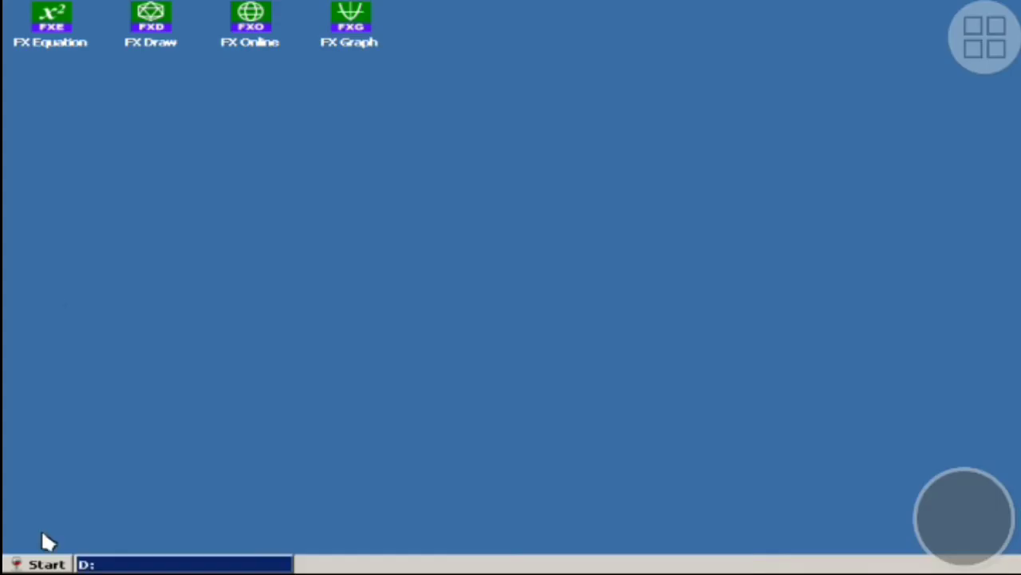
click(48, 563)
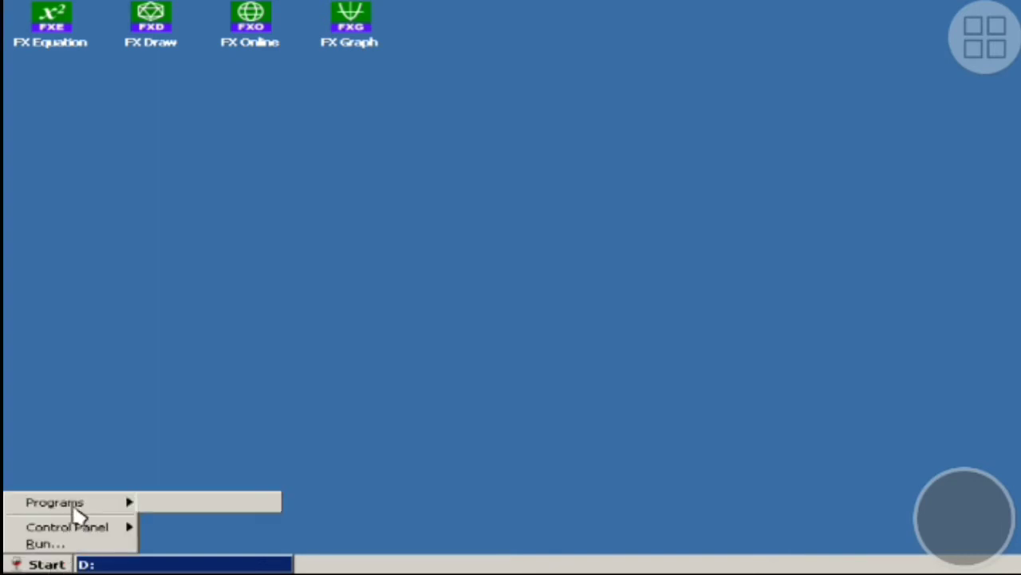
mouse_move(72, 503)
mouse_move(230, 504)
click(319, 455)
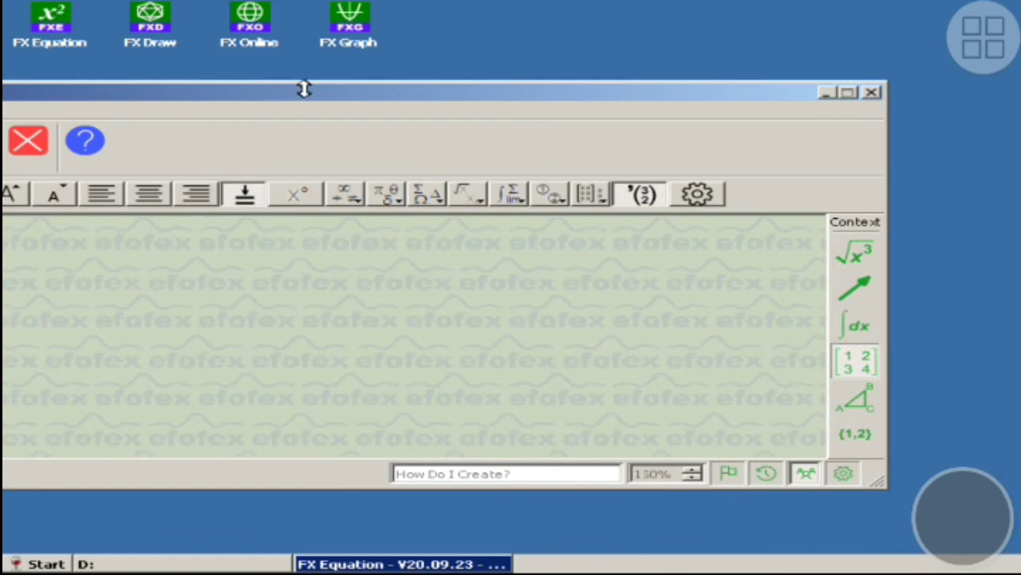
drag(296, 101, 909, 90)
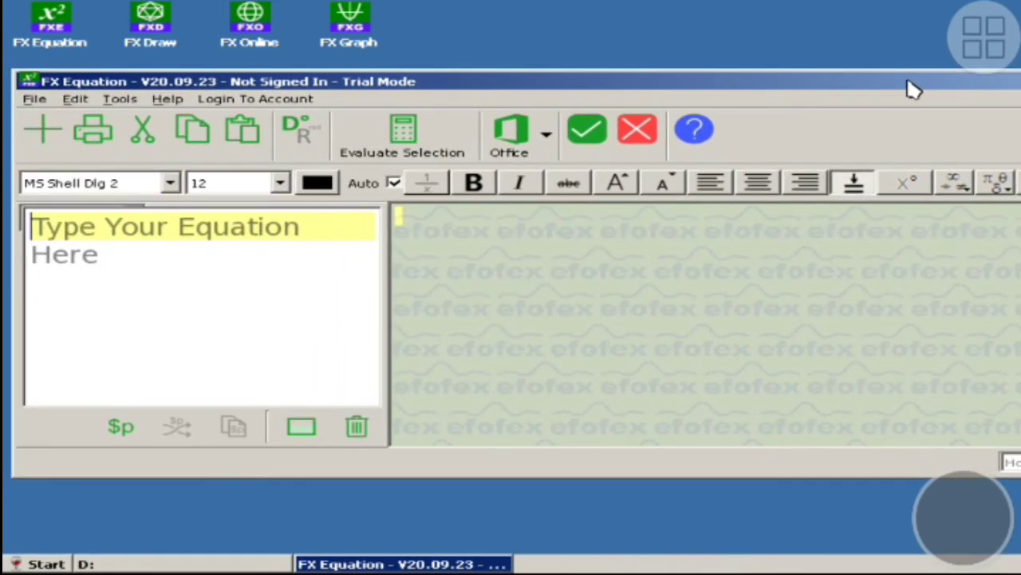
Step: Look over the available equation output formats and exit FX Equation
click(547, 136)
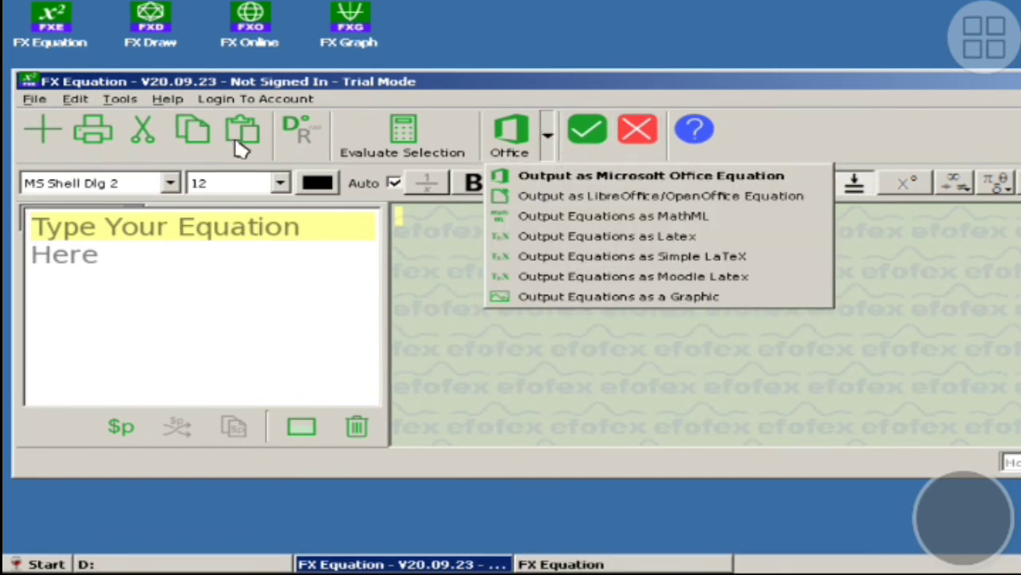
click(550, 139)
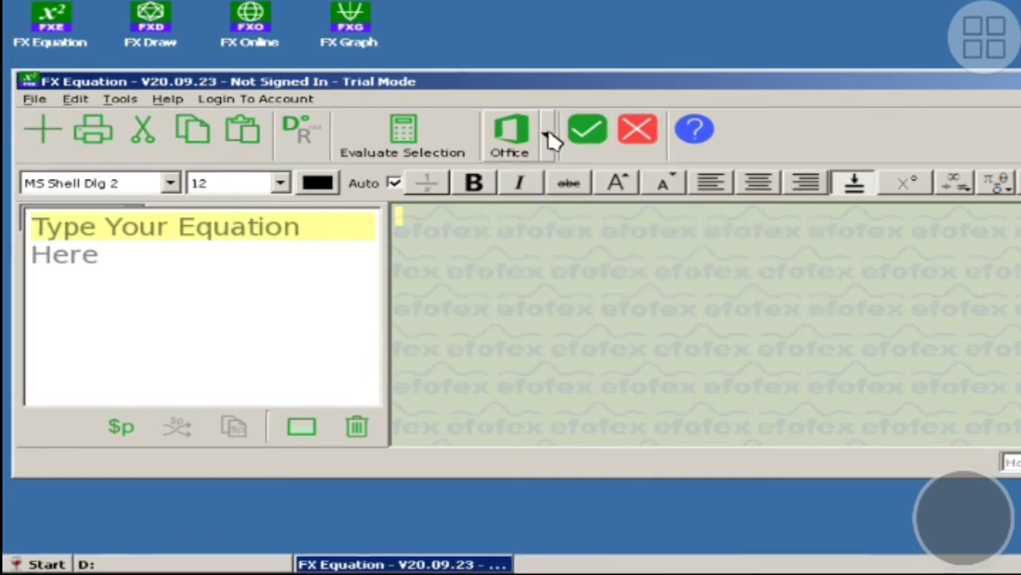
click(36, 99)
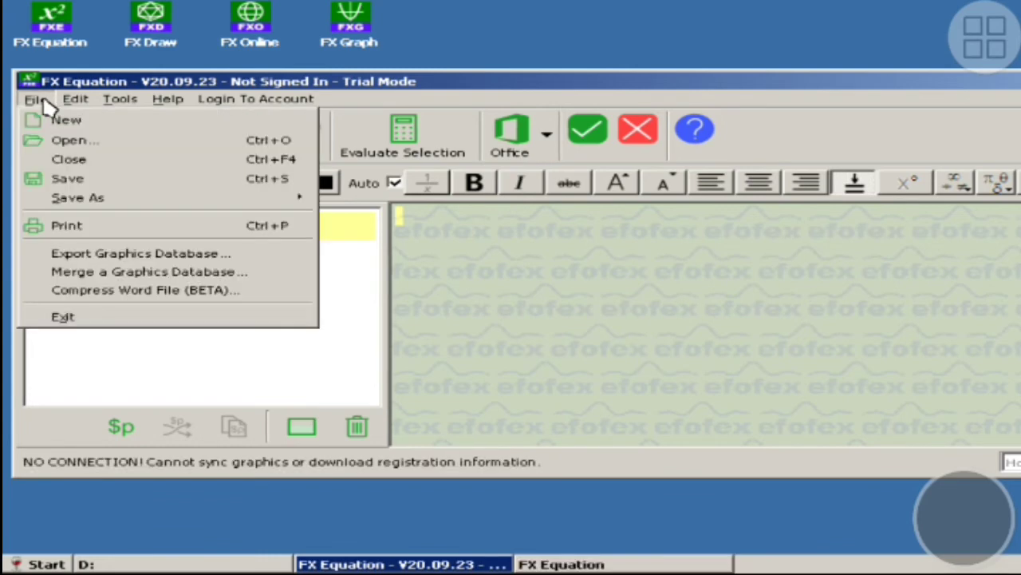
click(76, 314)
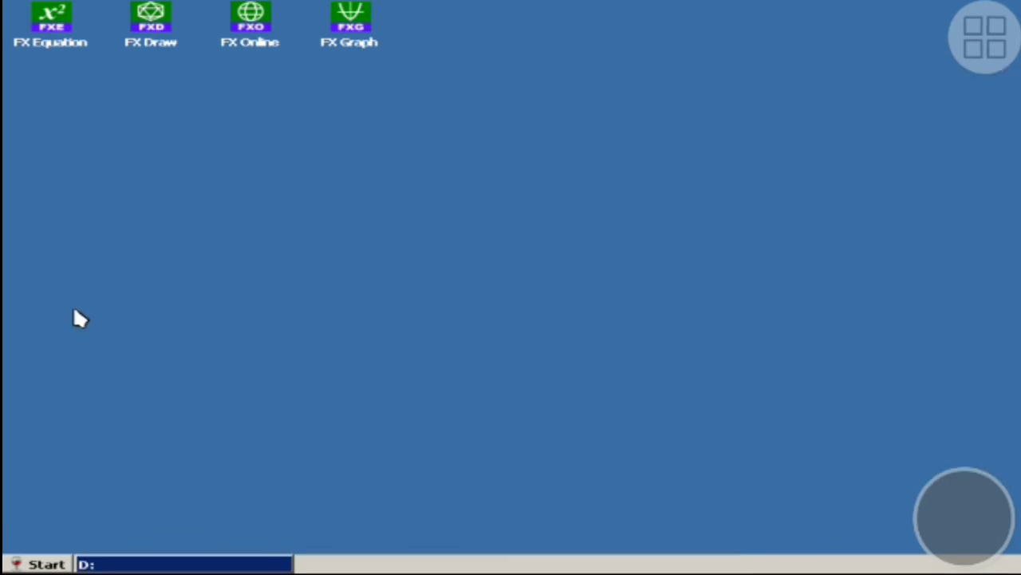
Step: Launch FX Graph from the Efofex Software programs
click(46, 564)
mouse_move(78, 502)
mouse_move(237, 506)
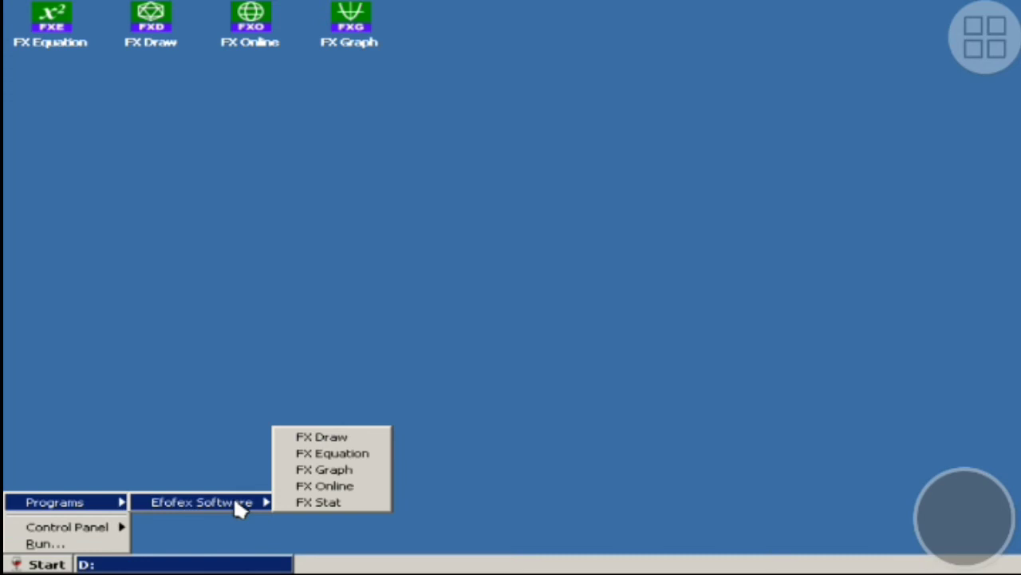
click(317, 471)
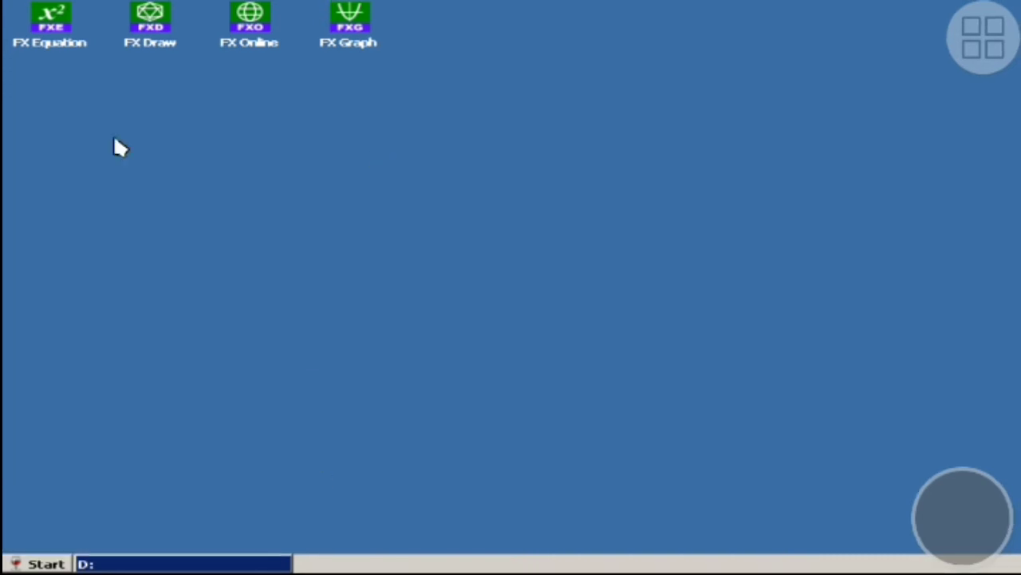